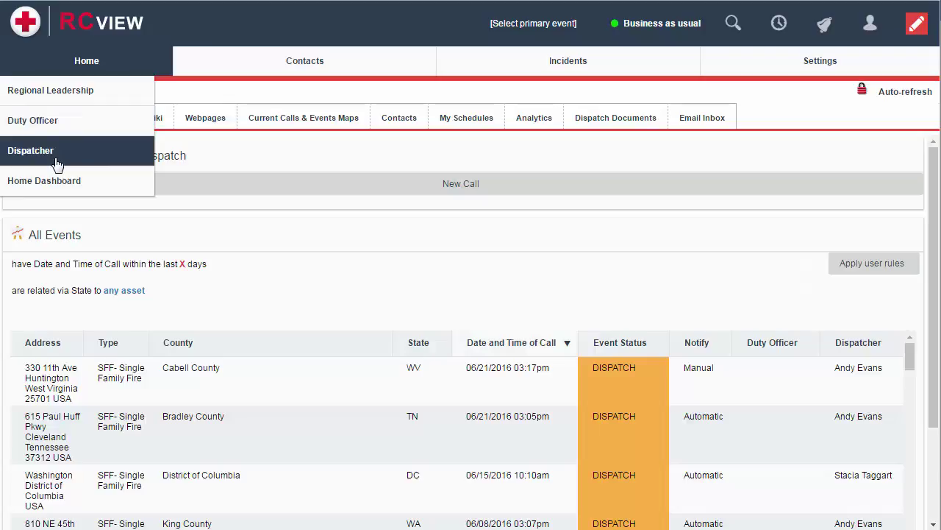
Start a new call record with 'Event Originated from Call?' set to Yes.
left_click(411, 192)
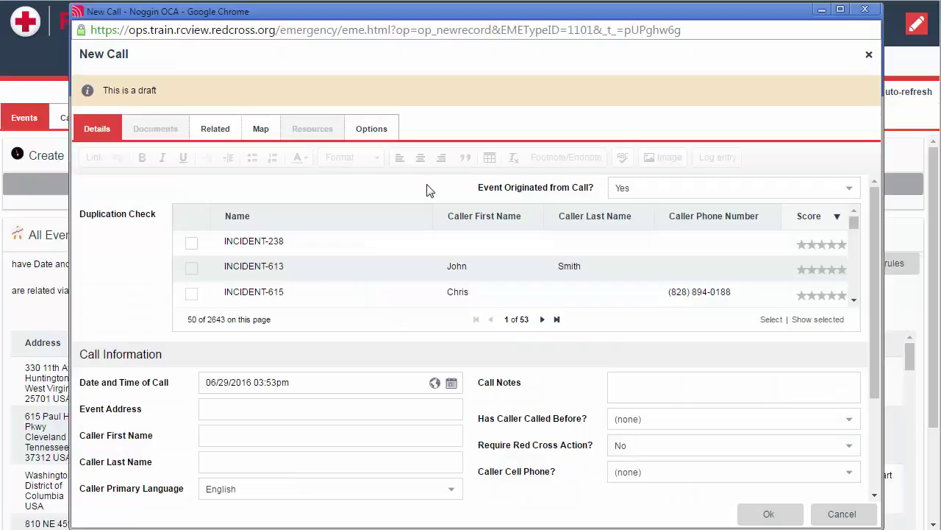
left_click(712, 193)
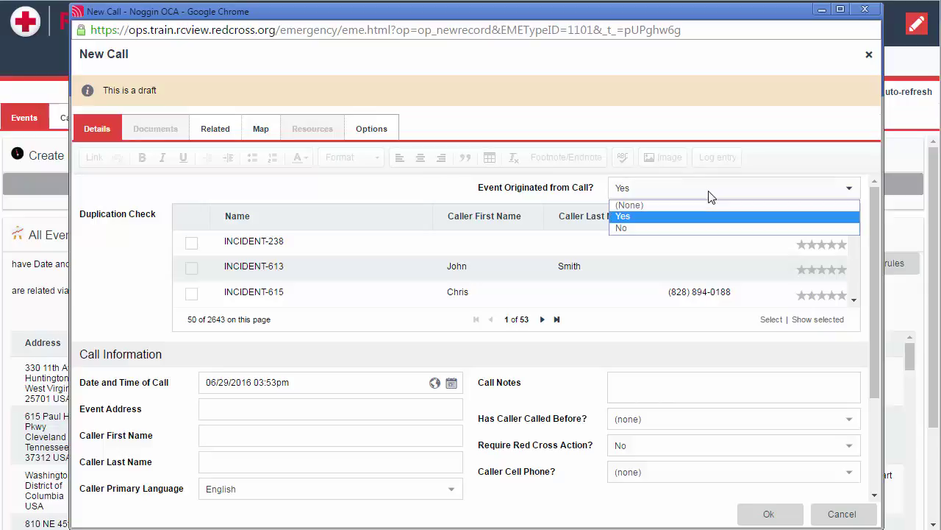
left_click(680, 228)
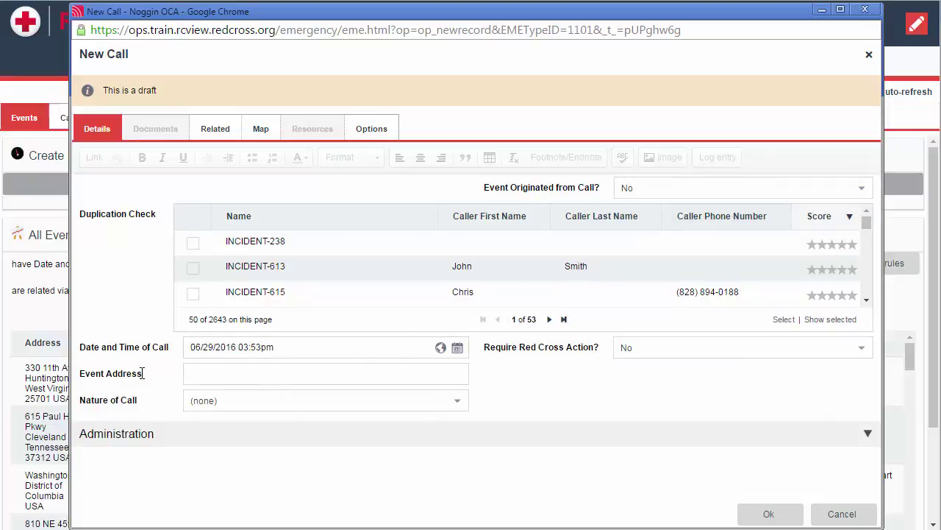
left_click(720, 189)
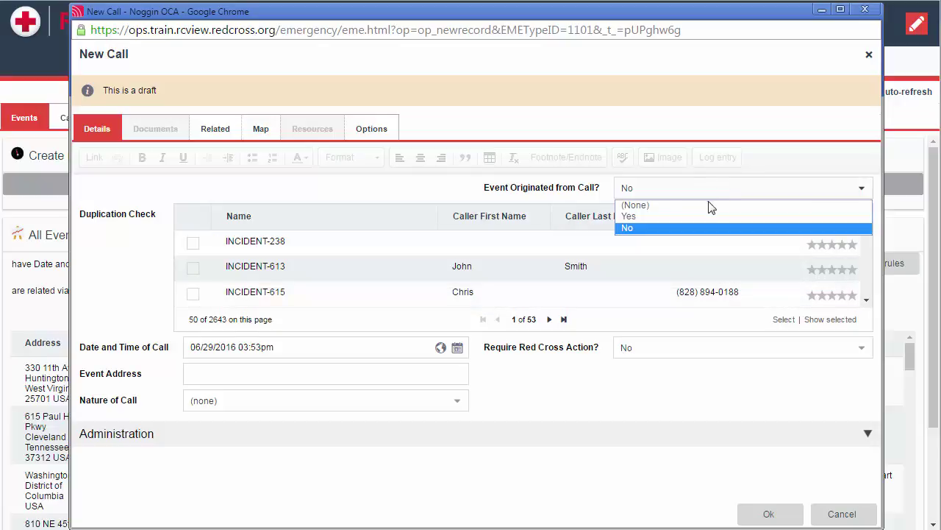
left_click(704, 216)
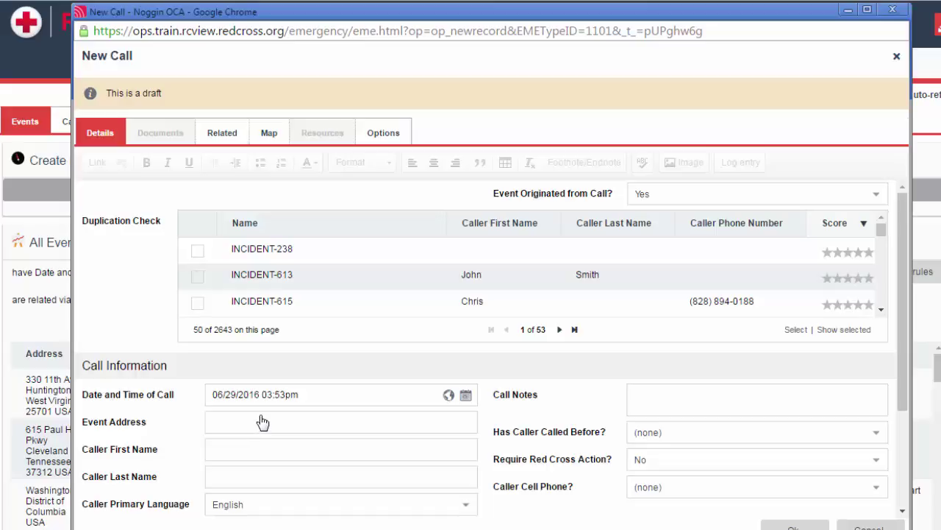
Set the call date and time to 06/29/2016 04:53pm, then bring up the Event Address panel.
left_click(371, 395)
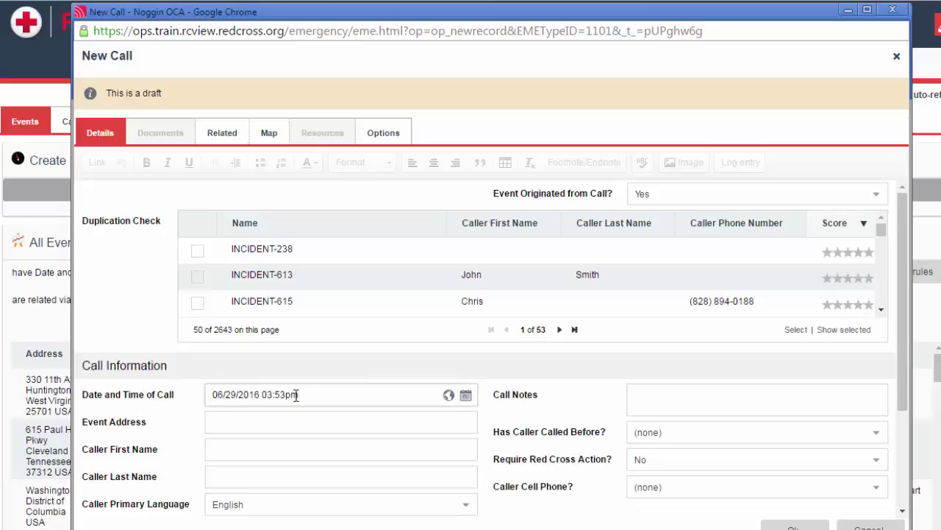
left_click_drag(303, 395, 261, 399)
left_click_drag(213, 395, 254, 395)
left_click(465, 395)
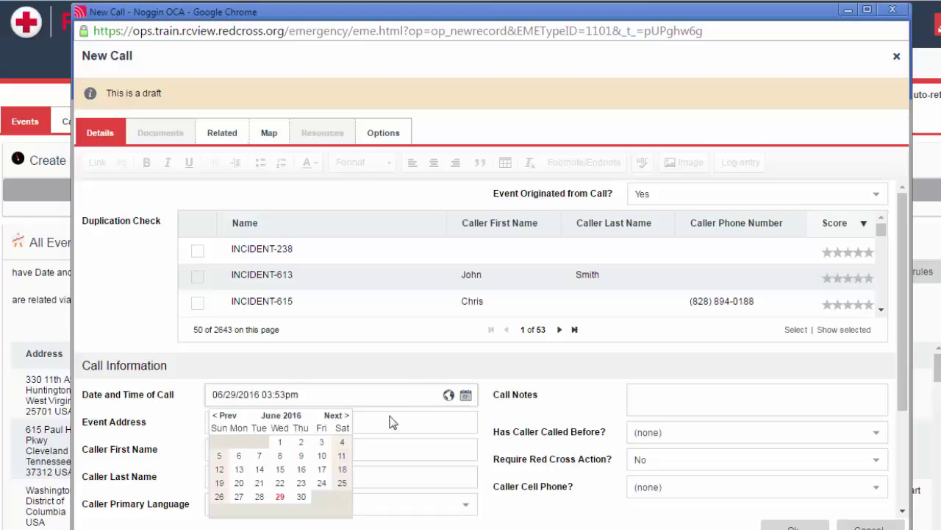
left_click(281, 497)
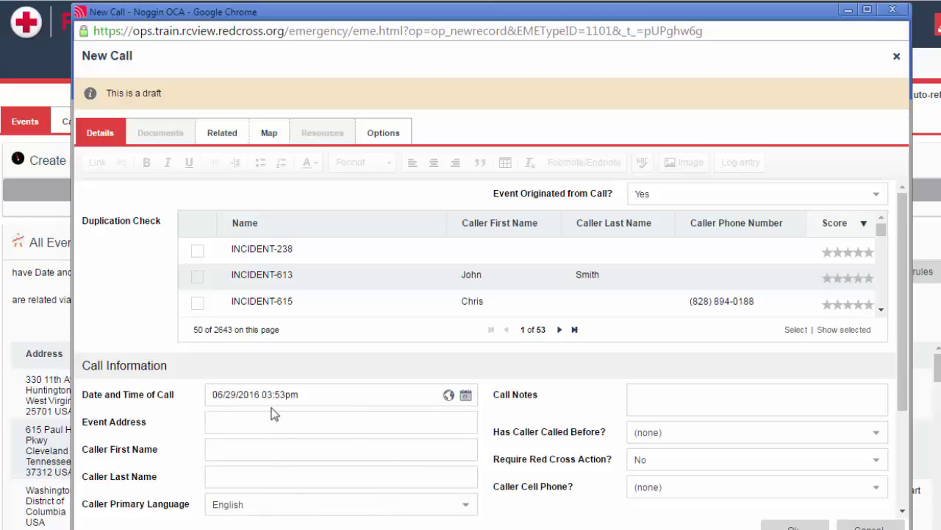
key("Left")
key("Left")
key("Left")
key("Left")
key("Left")
key("BackSpace")
type("4")
left_click(284, 424)
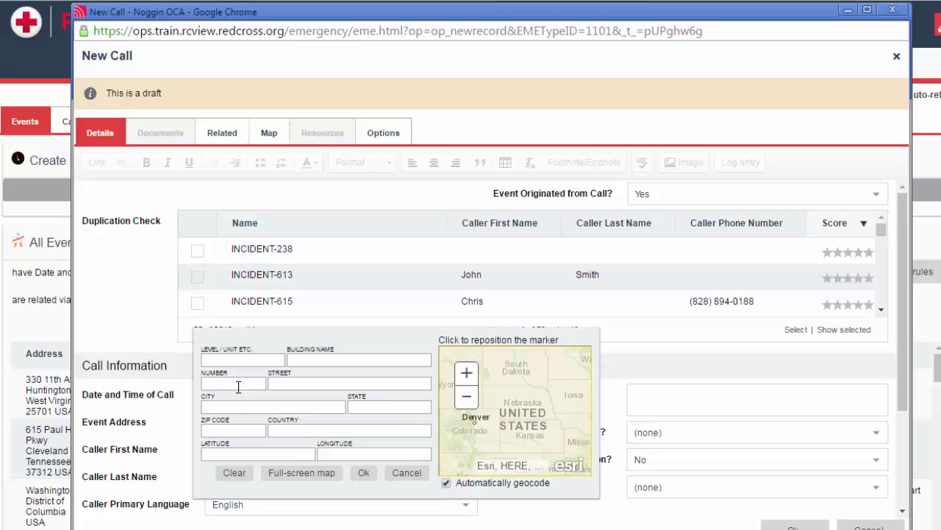
Enter 2025, 'e st NW', 'washington' and 'dc' as the address number, street, city and state.
left_click(237, 387)
type("2025")
key("Tab")
type("e st")
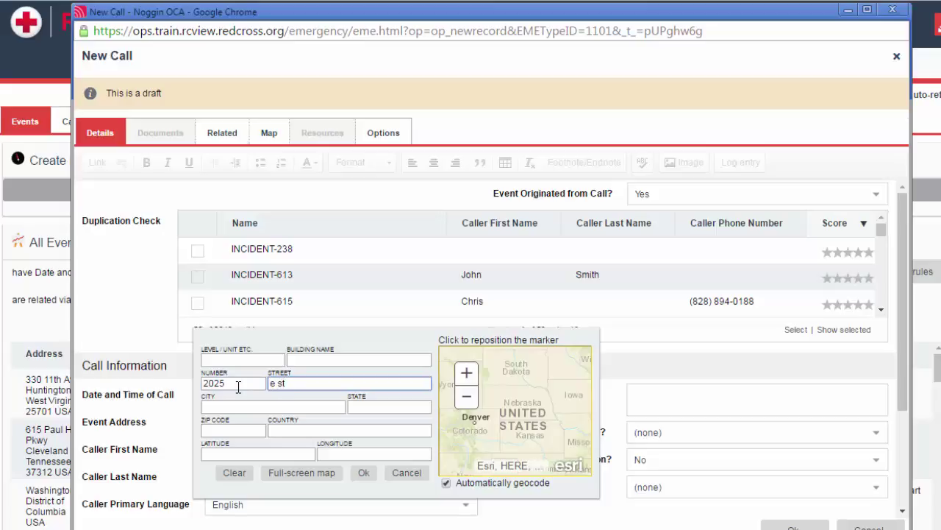
type(" NW")
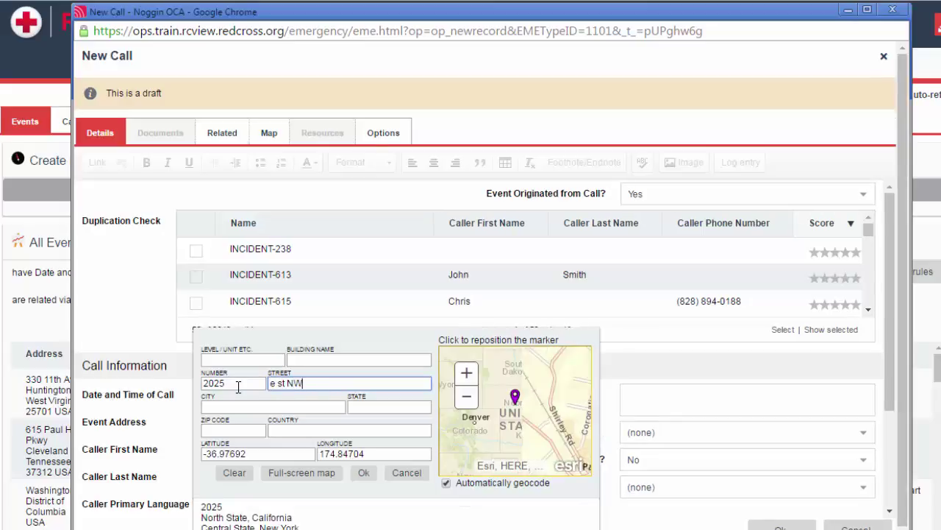
key("Tab")
type("washington")
key("Tab")
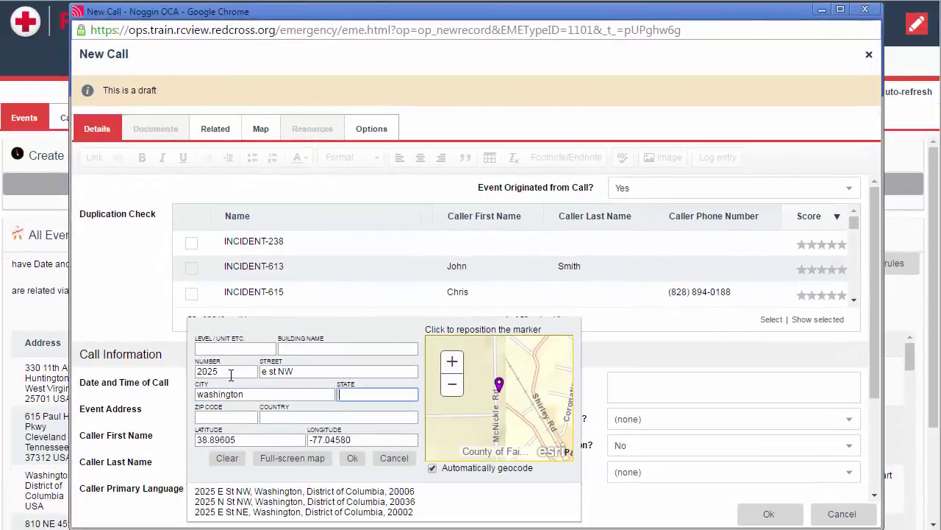
type("dc")
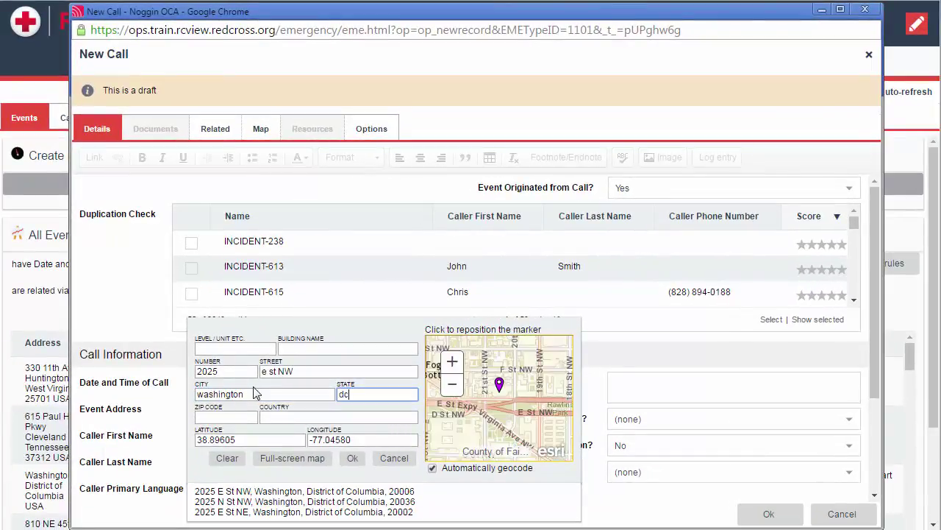
left_click(224, 418)
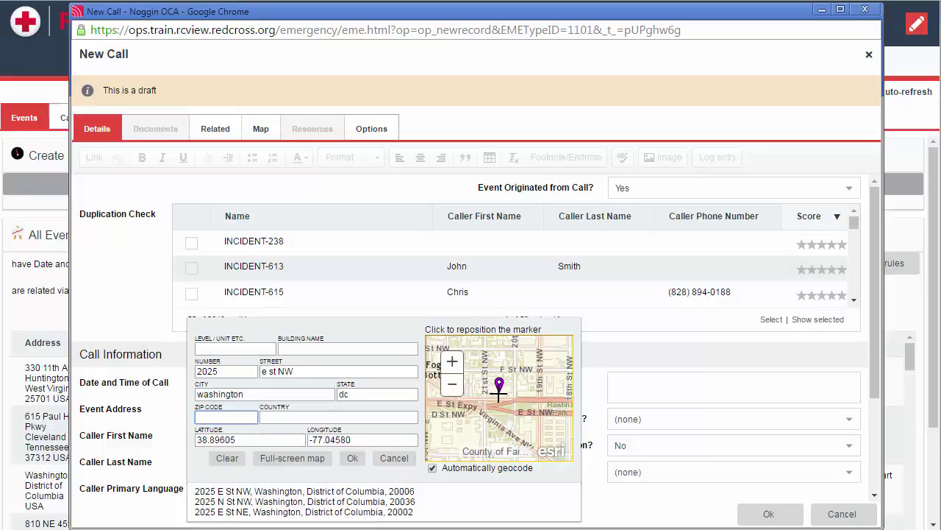
Accept the 2025 E St NW, Washington suggestion, then close the panel without keeping it.
left_click(361, 491)
left_click(349, 442)
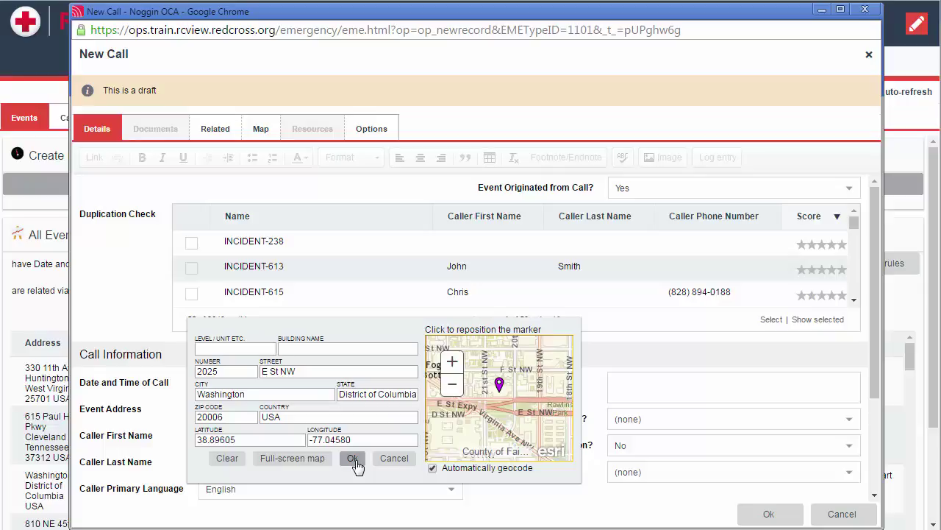
left_click(227, 457)
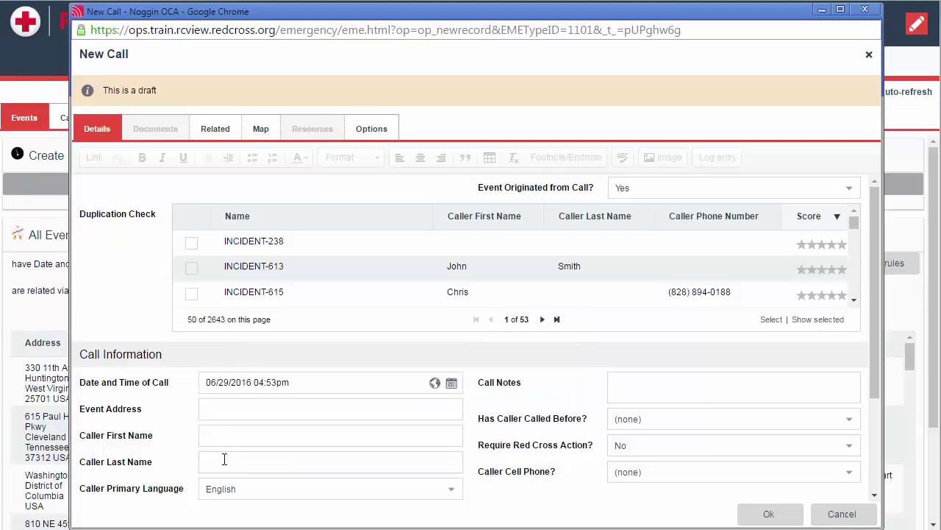
Enter ZIP 22207 and apply the Arlington, Virginia suggestion as the event address.
left_click(282, 414)
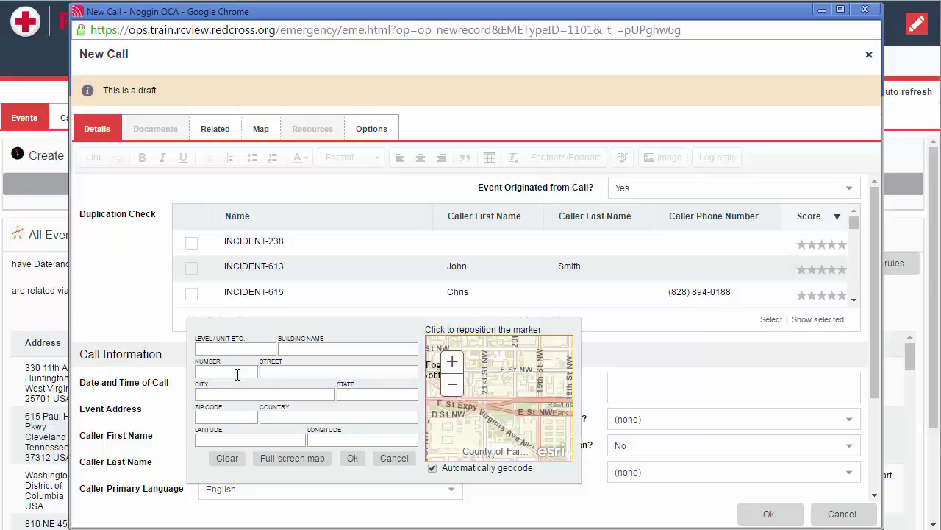
left_click(223, 417)
type("22207")
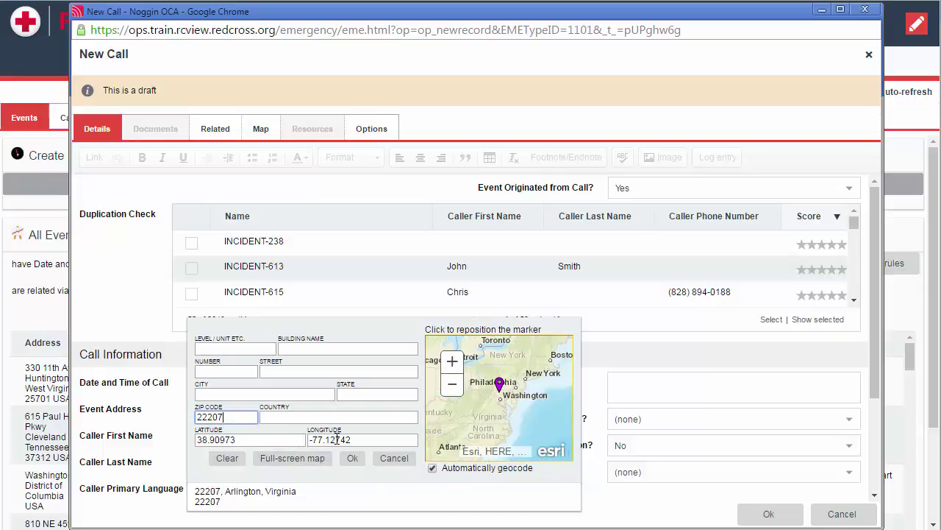
left_click(219, 492)
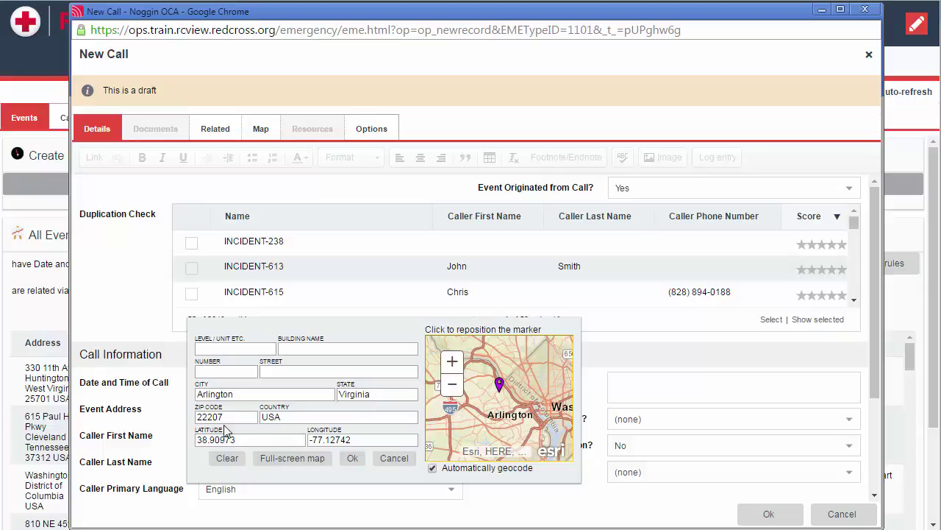
left_click(352, 458)
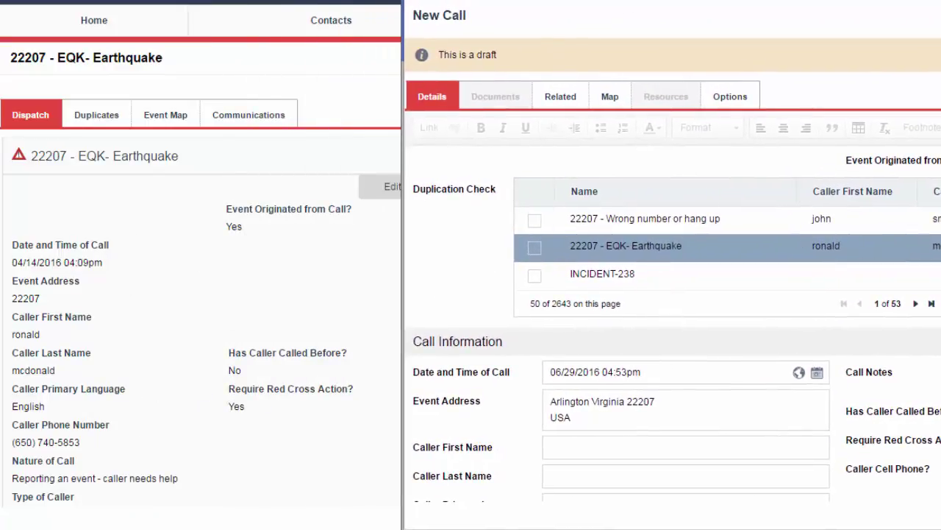
Flag 22207 - EQK- Earthquake as duplicate and add the note 'caller checking in on status'.
left_click(535, 248)
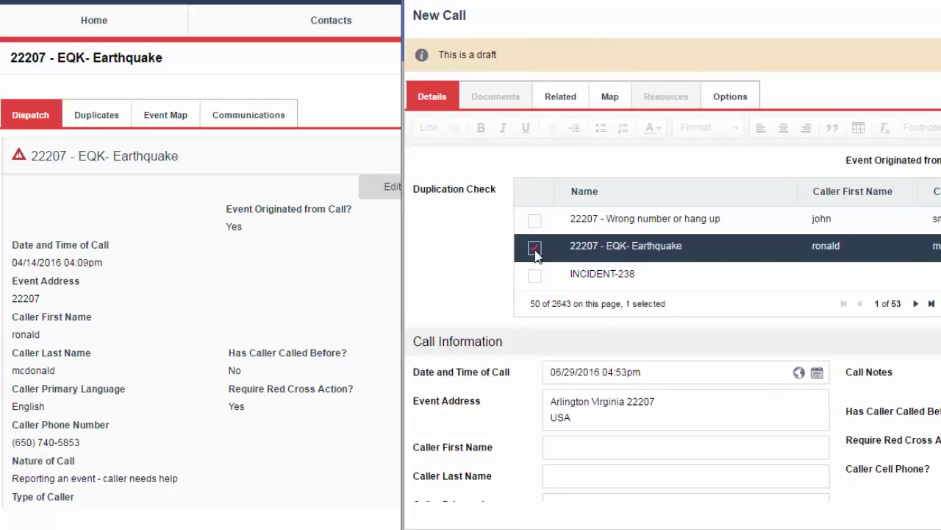
left_click_drag(734, 10, 403, 3)
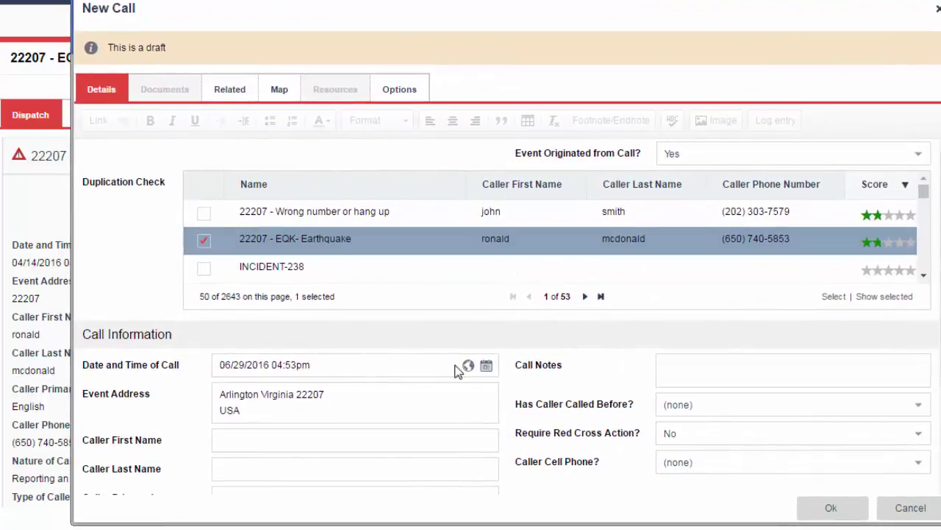
left_click(671, 363)
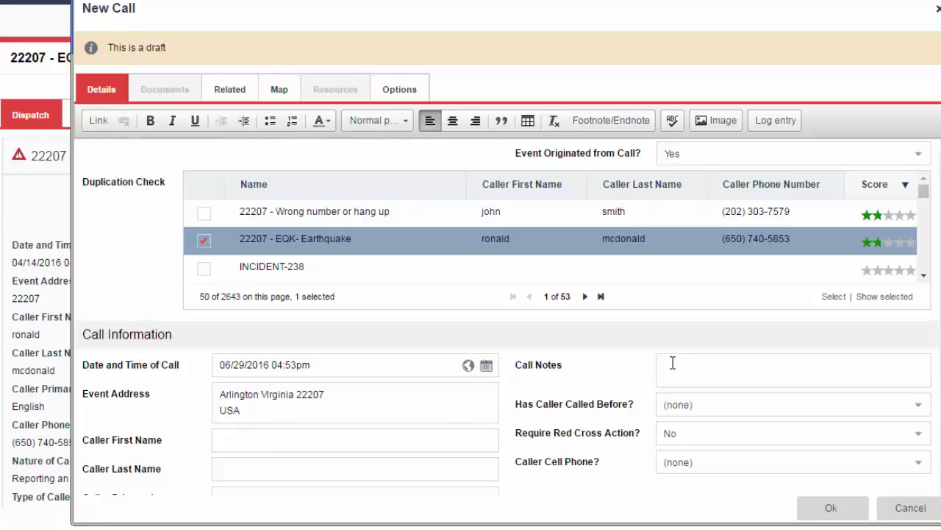
type("caller checking in on status")
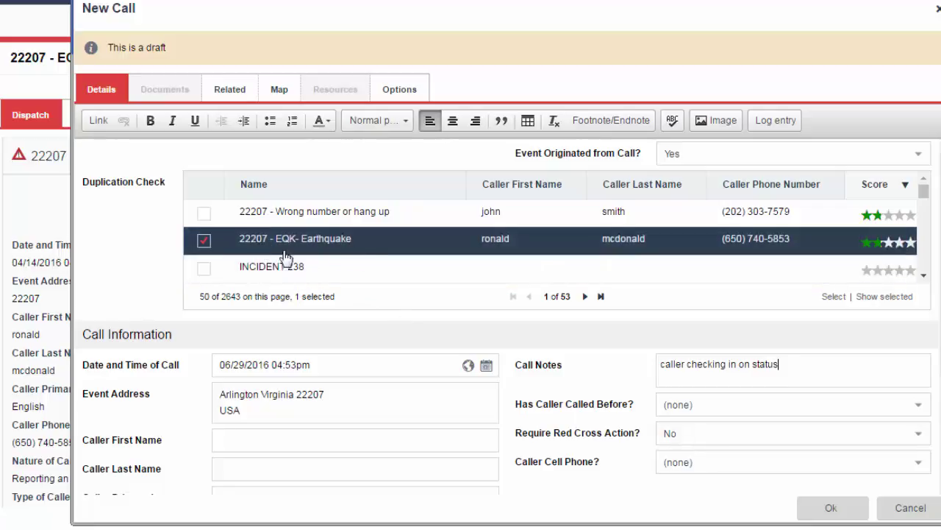
left_click_drag(118, 0, 443, 4)
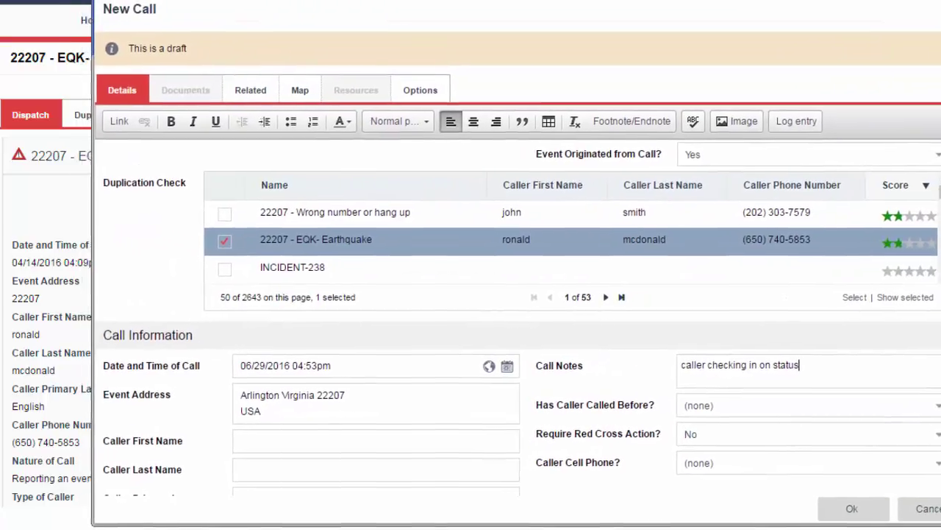
Unmark the Earthquake duplicate and enter the caller's name and phone number.
left_click(231, 247)
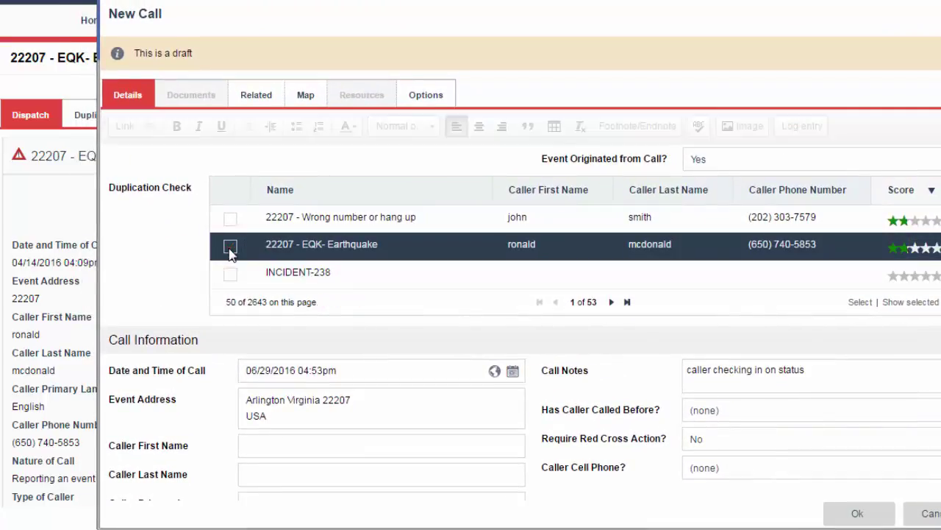
scroll(317, 426, "down", 1)
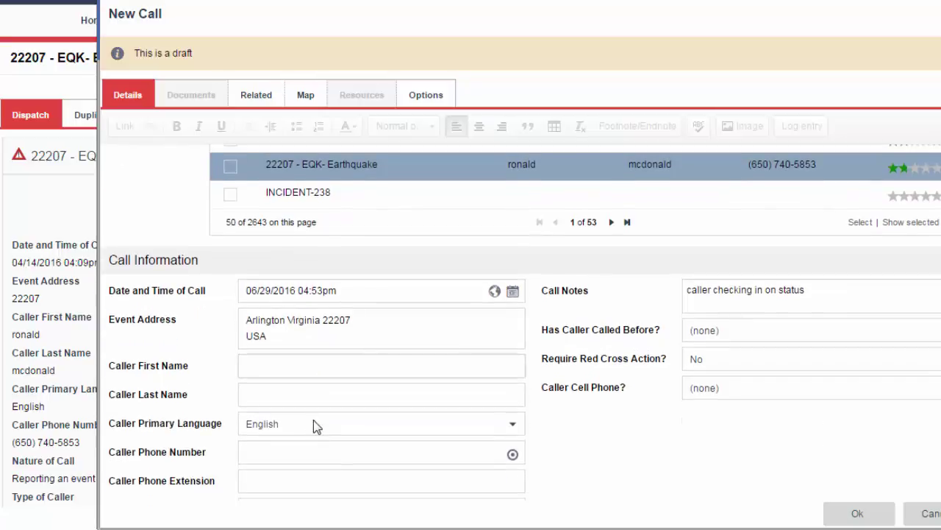
left_click(308, 369)
type("joh")
type("smith")
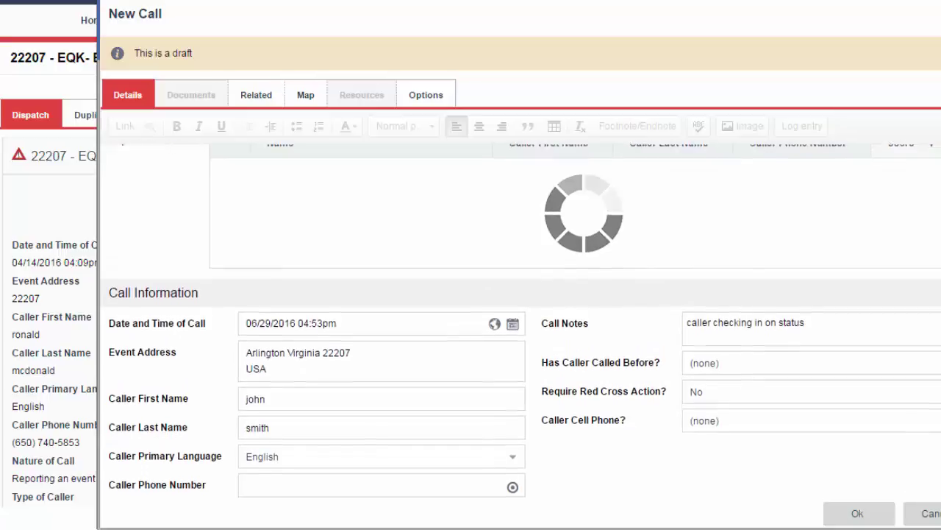
left_click(456, 471)
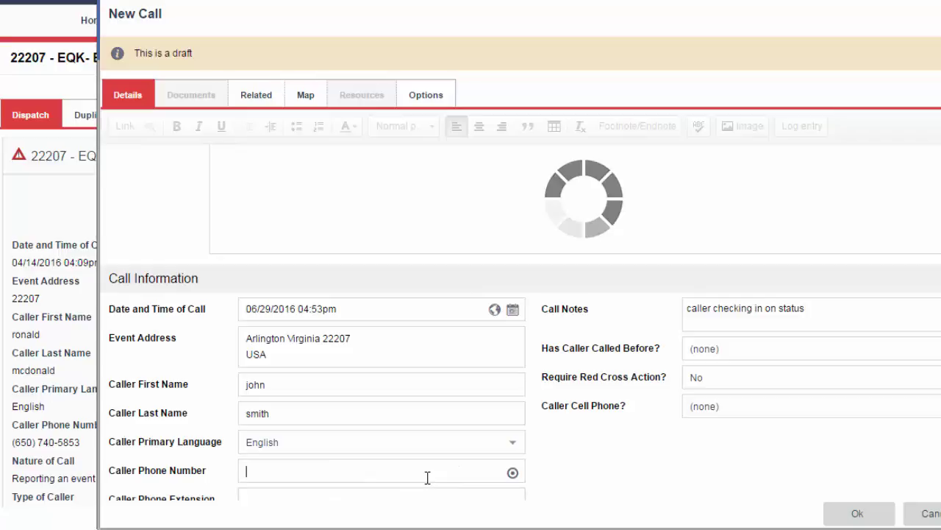
scroll(519, 412, "down", 3)
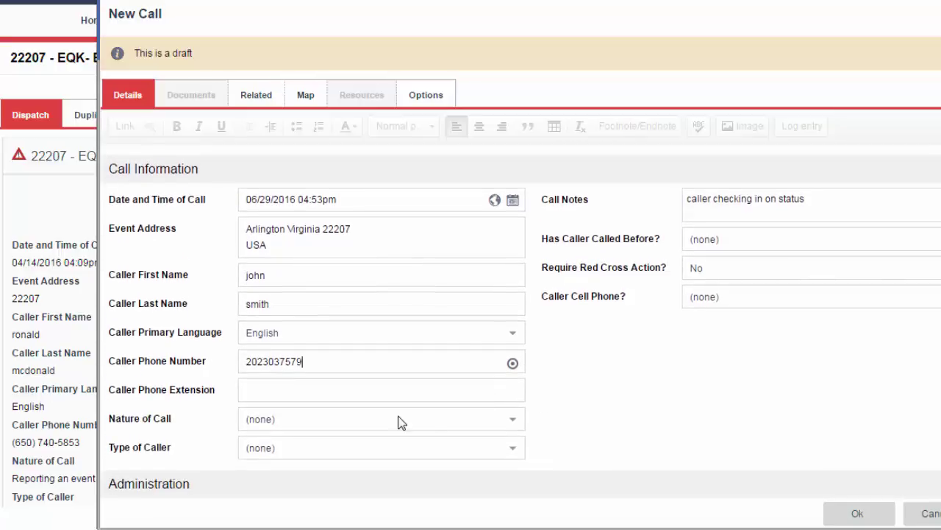
Set Nature of Call to reporting an event where the caller needs help.
left_click(348, 421)
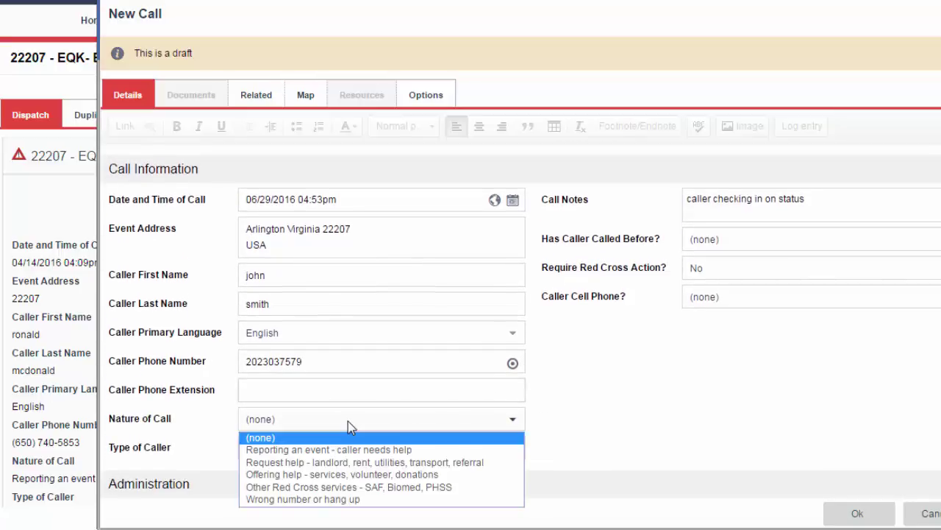
left_click(350, 451)
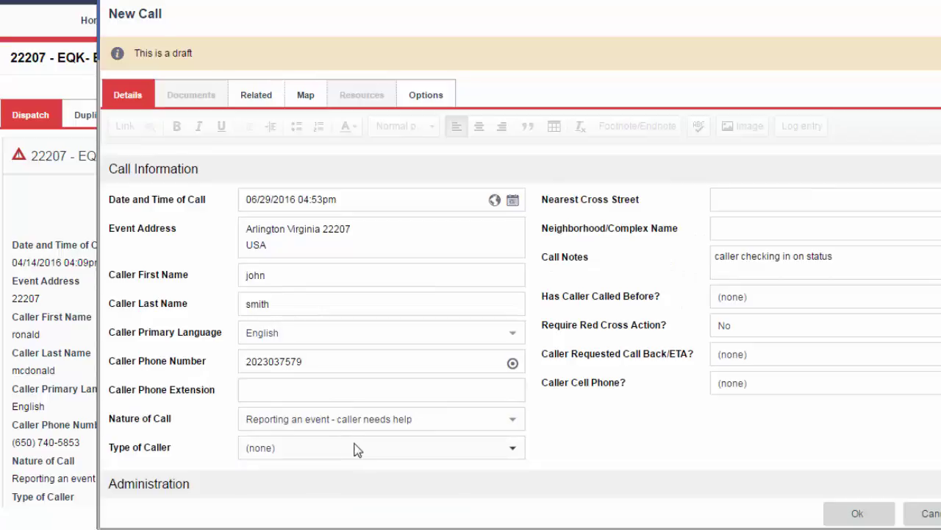
left_click(403, 451)
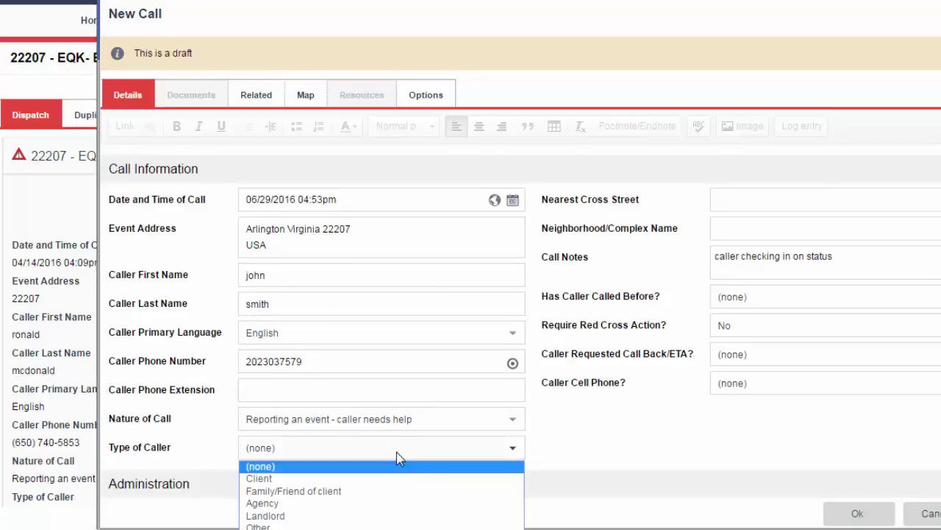
left_click(336, 507)
scroll(420, 414, "down", 3)
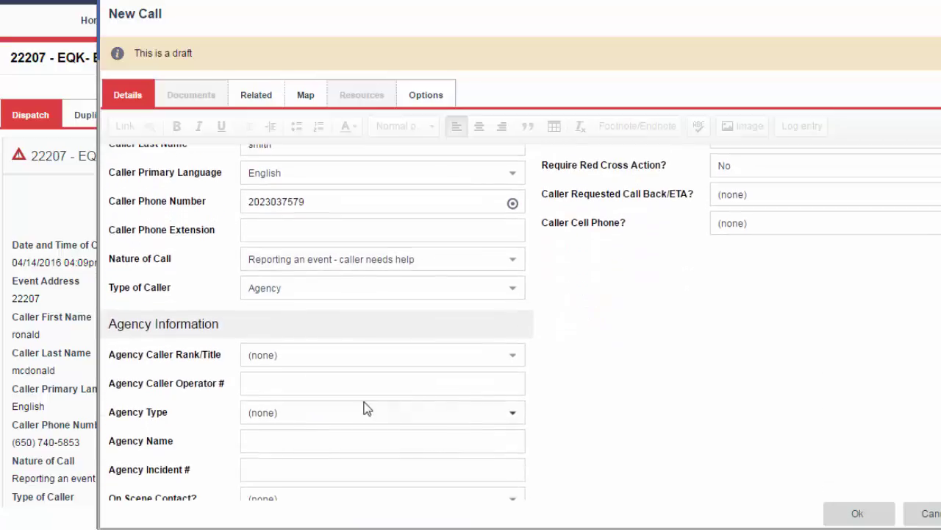
scroll(340, 412, "down", 1)
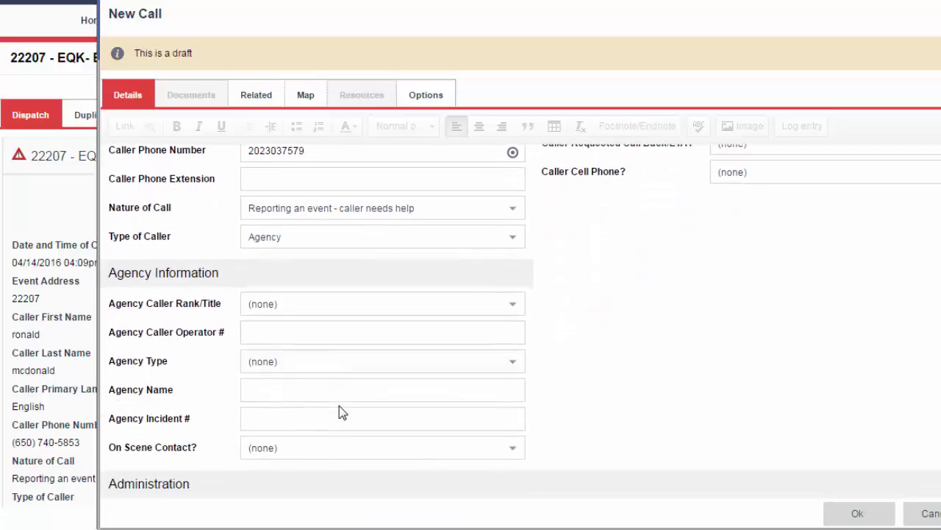
scroll(339, 406, "up", 5)
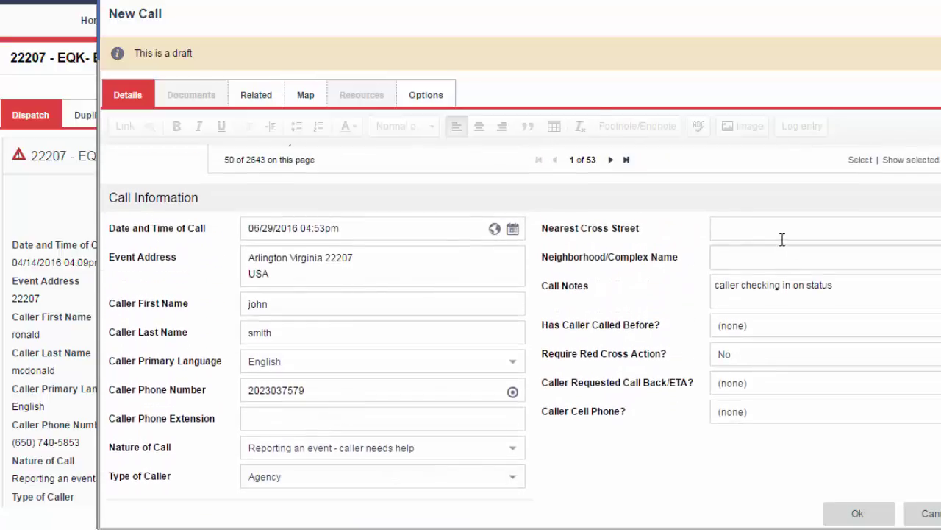
Clear the call notes and set Require Red Cross Action to Yes.
left_click_drag(859, 288, 692, 292)
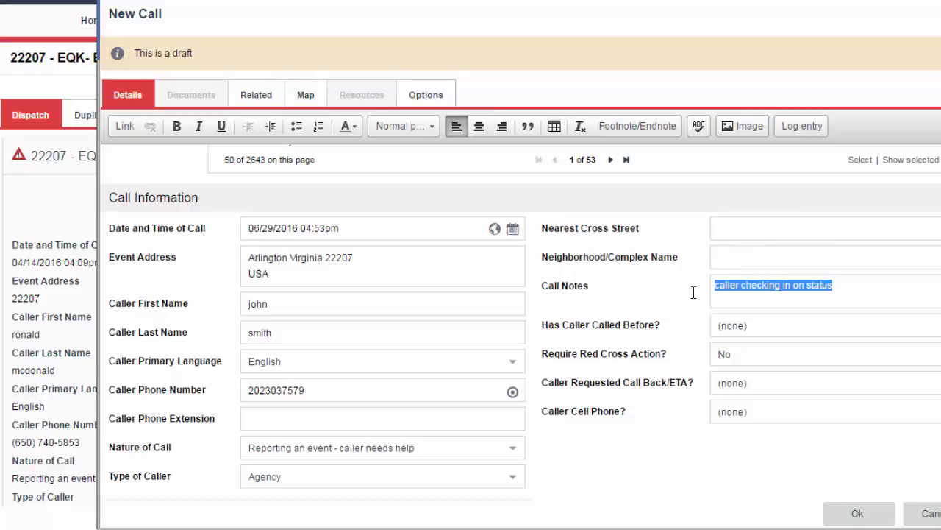
key("BackSpace")
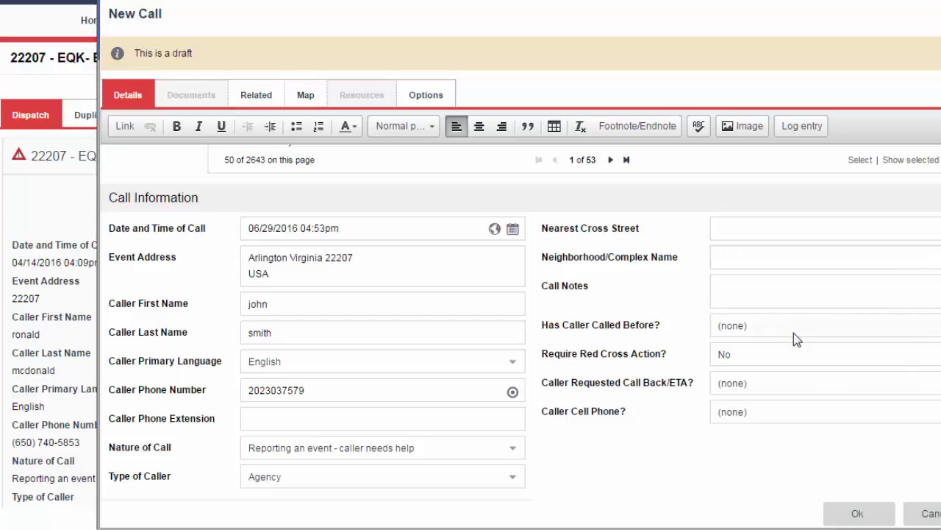
left_click(791, 358)
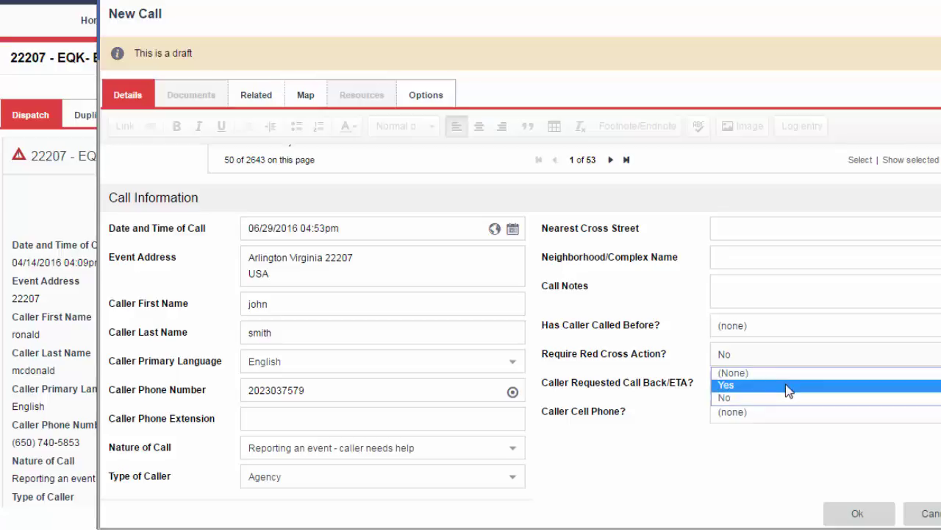
left_click(787, 386)
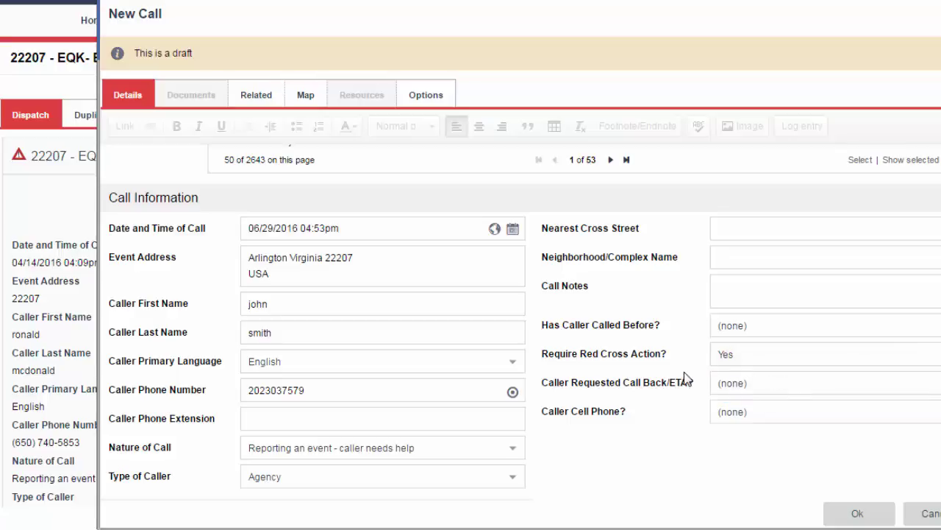
scroll(676, 372, "down", 8)
scroll(673, 364, "up", 2)
scroll(673, 363, "up", 3)
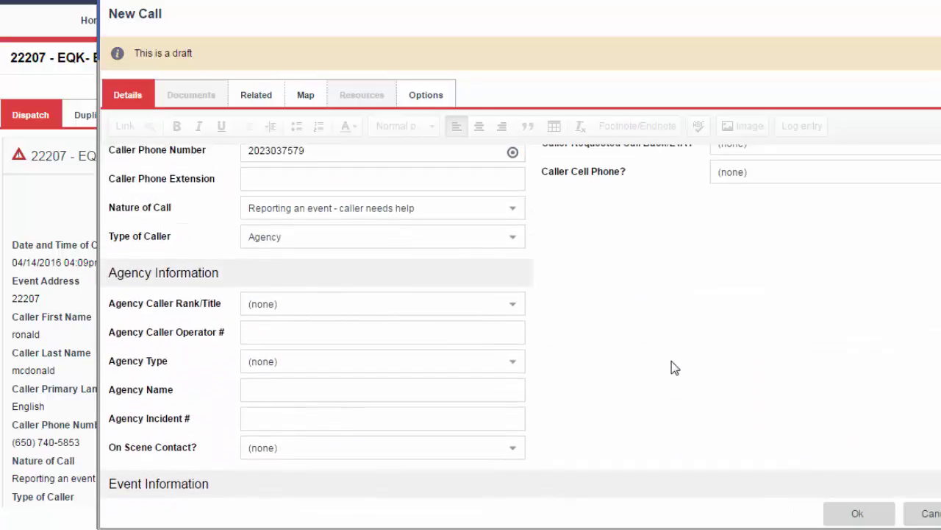
Set the caller type to Family/Friend of client with relationship Mother.
left_click(318, 244)
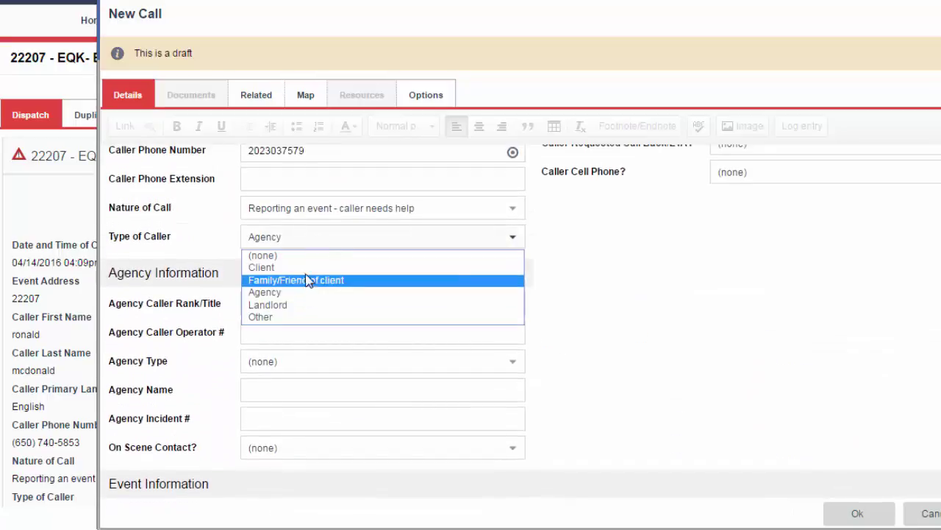
left_click(303, 267)
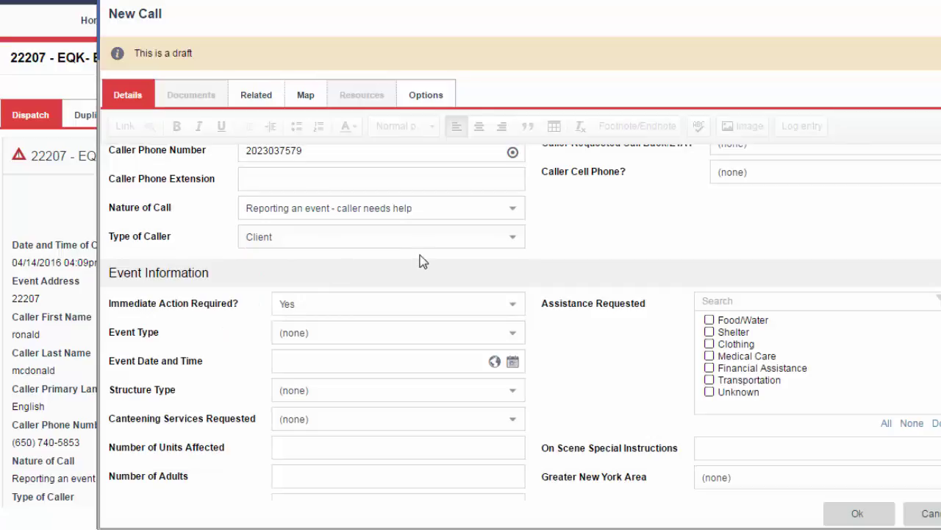
scroll(439, 246, "up", 1)
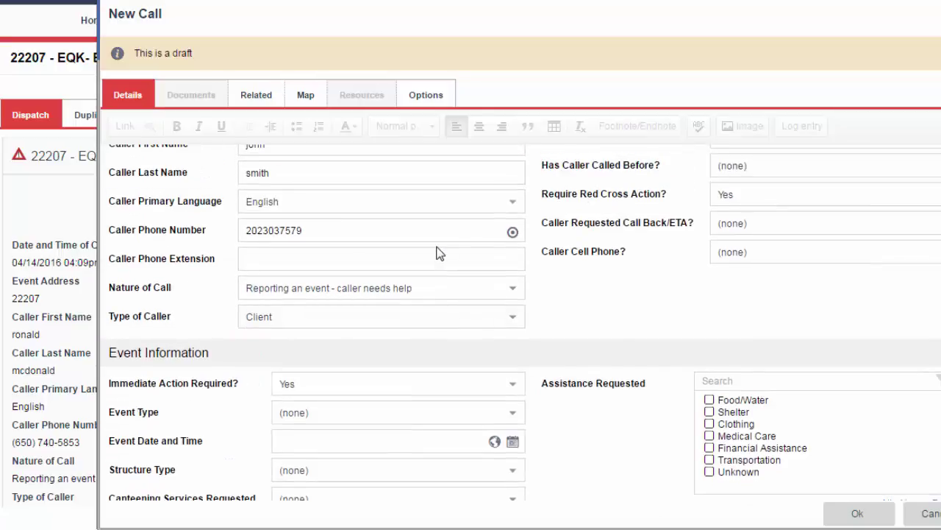
left_click(341, 316)
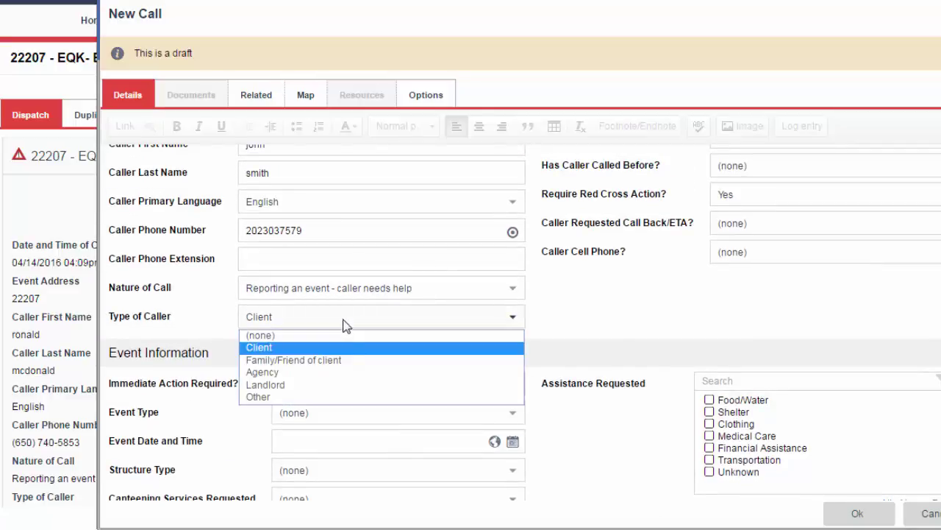
left_click(328, 384)
left_click(406, 318)
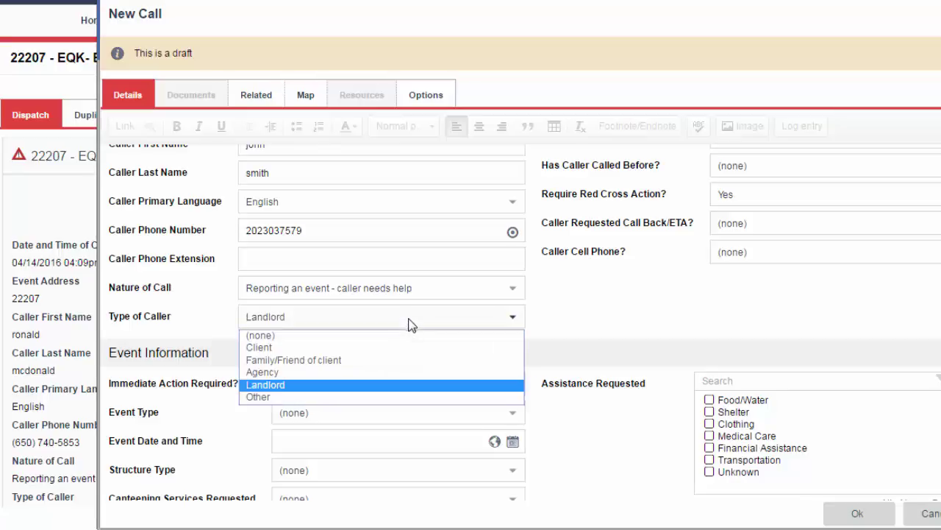
left_click(385, 360)
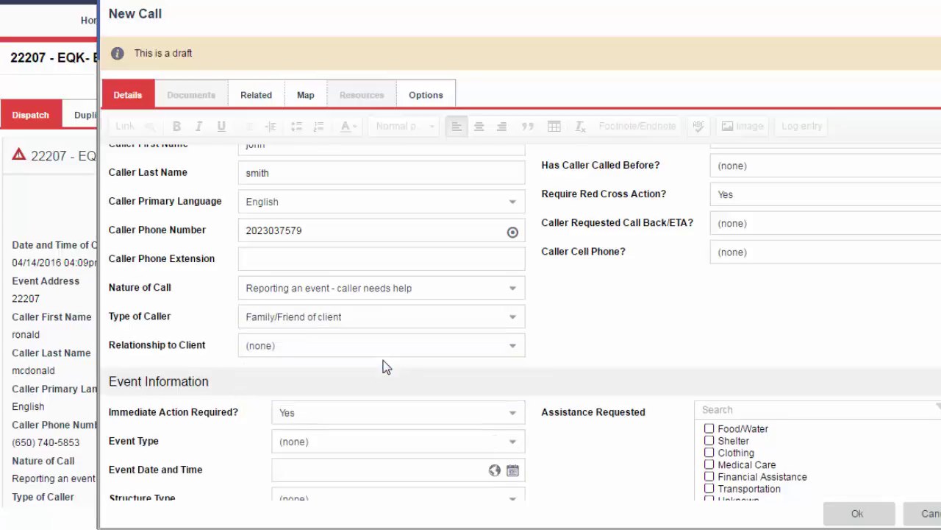
left_click(329, 350)
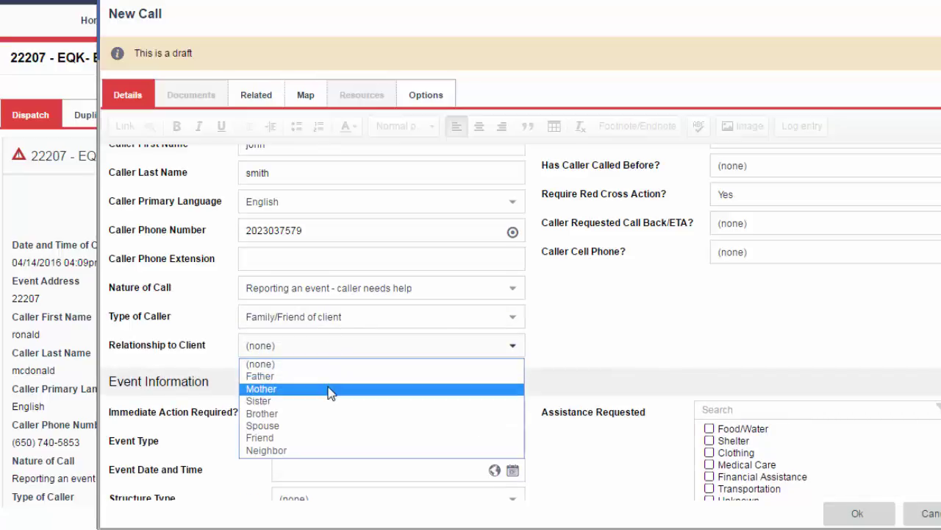
left_click(329, 389)
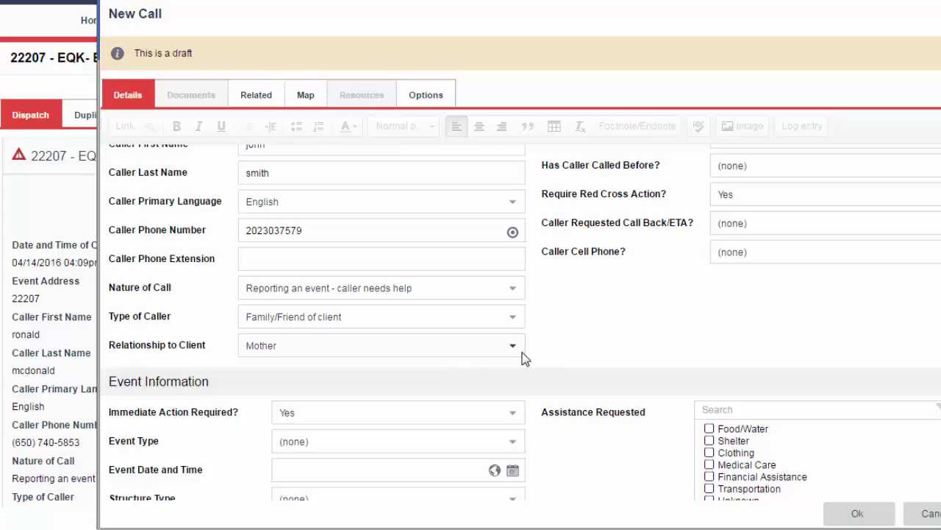
scroll(588, 320, "down", 3)
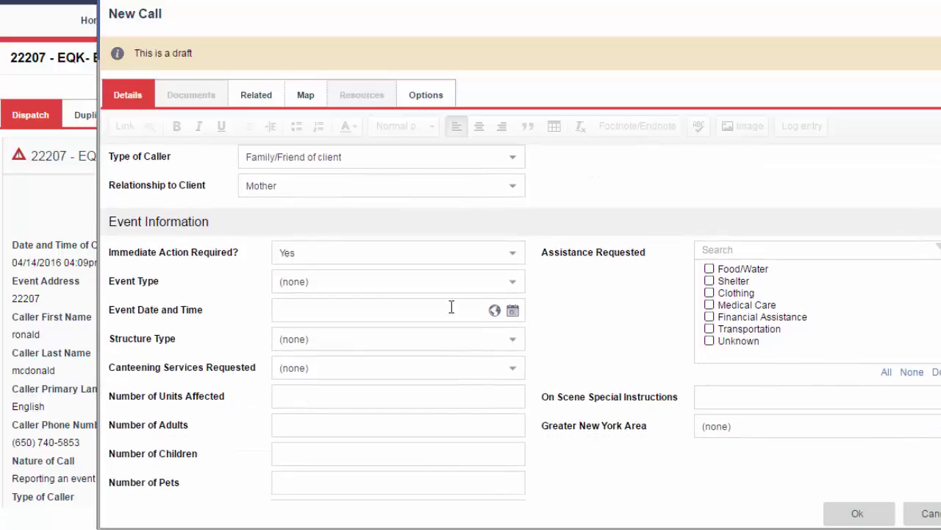
Keep Immediate Action Required at Yes and set the event type to MFF- Multi Family Fire.
left_click(424, 265)
left_click(388, 296)
left_click(385, 266)
left_click(378, 283)
left_click(449, 283)
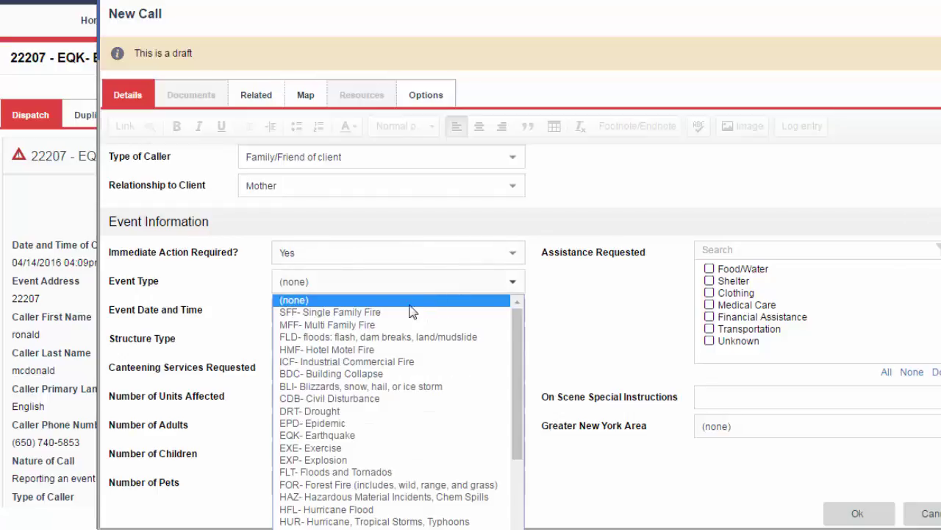
left_click(394, 325)
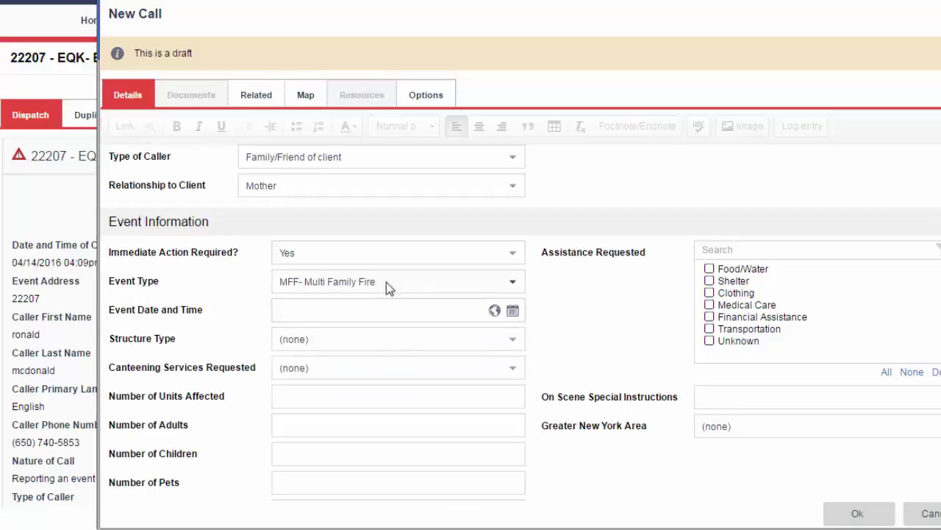
left_click(383, 288)
scroll(393, 349, "down", 3)
scroll(394, 349, "up", 3)
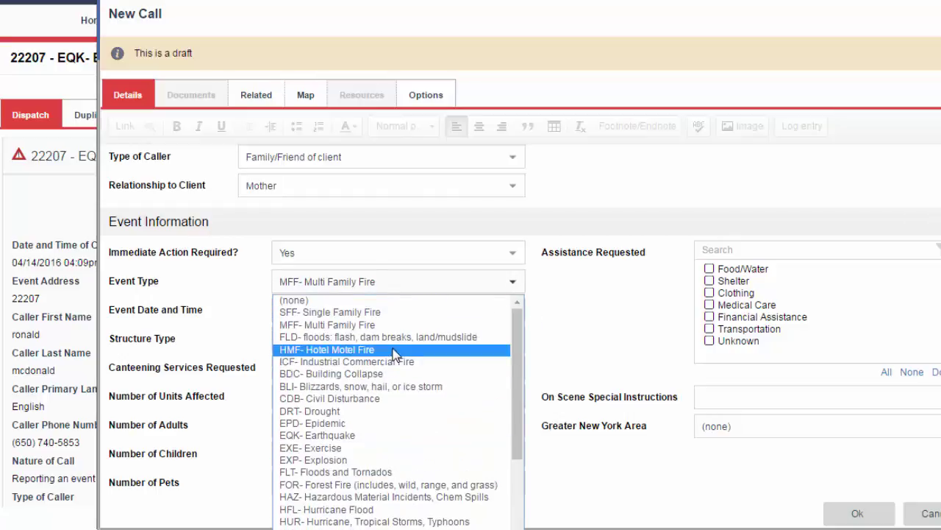
left_click(403, 287)
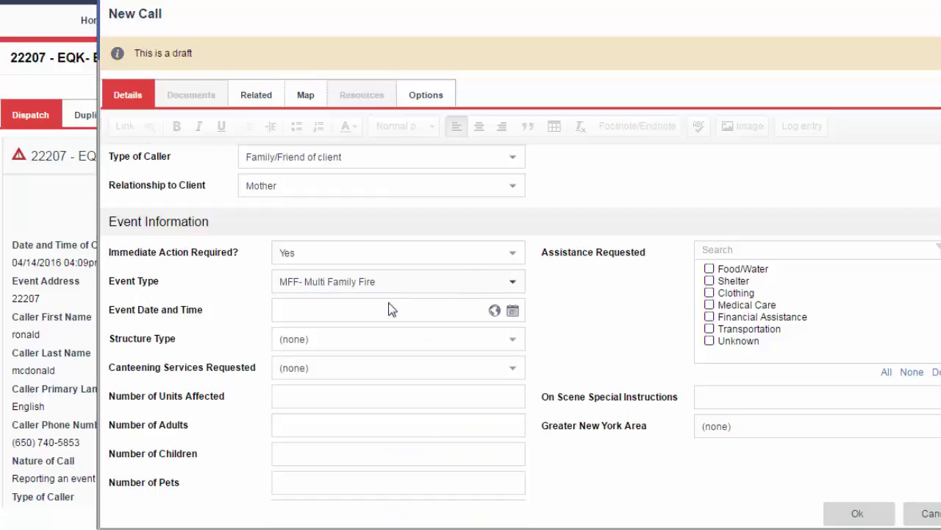
Set the event date to 06/29/2016 and delete its 04:02pm time.
left_click(512, 312)
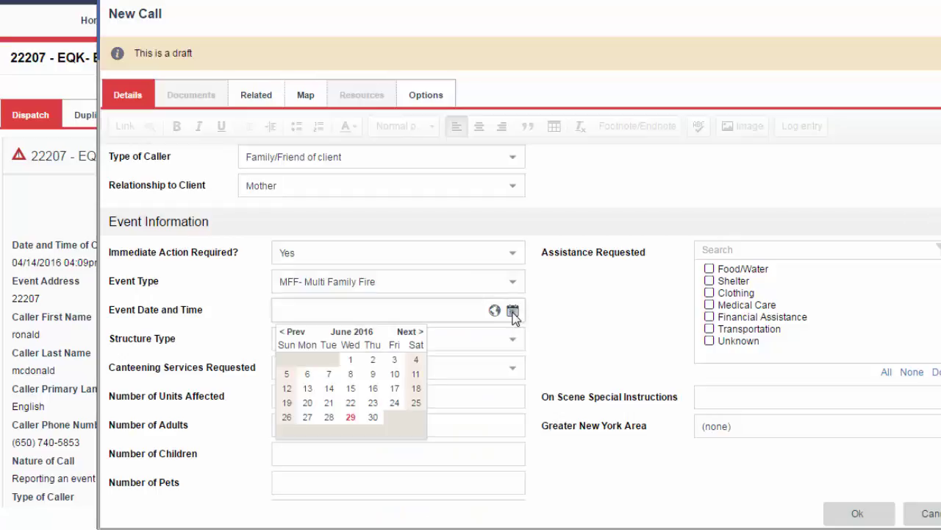
left_click(351, 417)
left_click_drag(332, 310, 359, 309)
left_click(341, 312)
left_click(384, 311)
left_click_drag(371, 311, 335, 313)
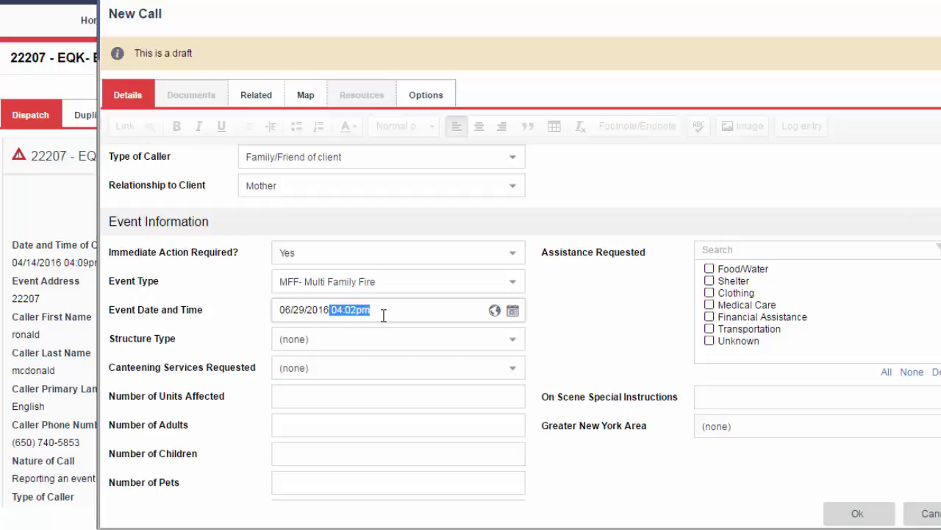
key("BackSpace")
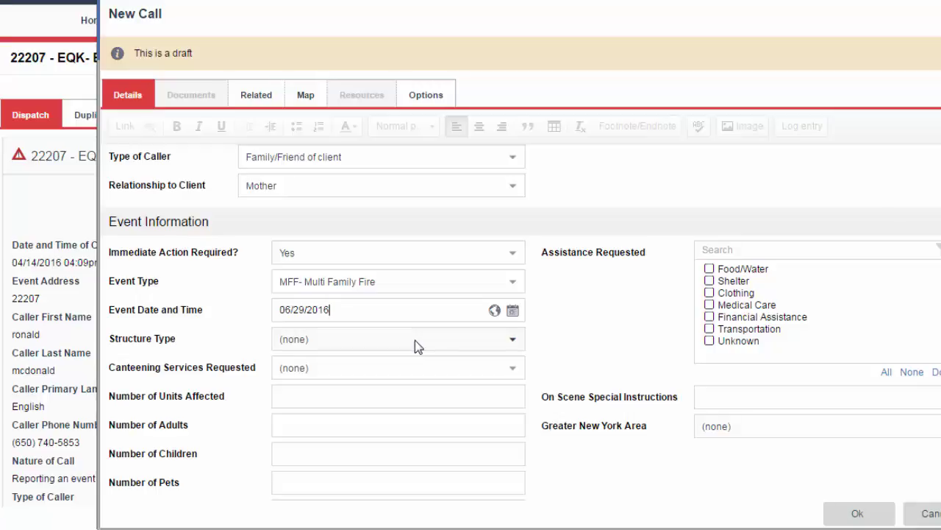
scroll(400, 387, "down", 1)
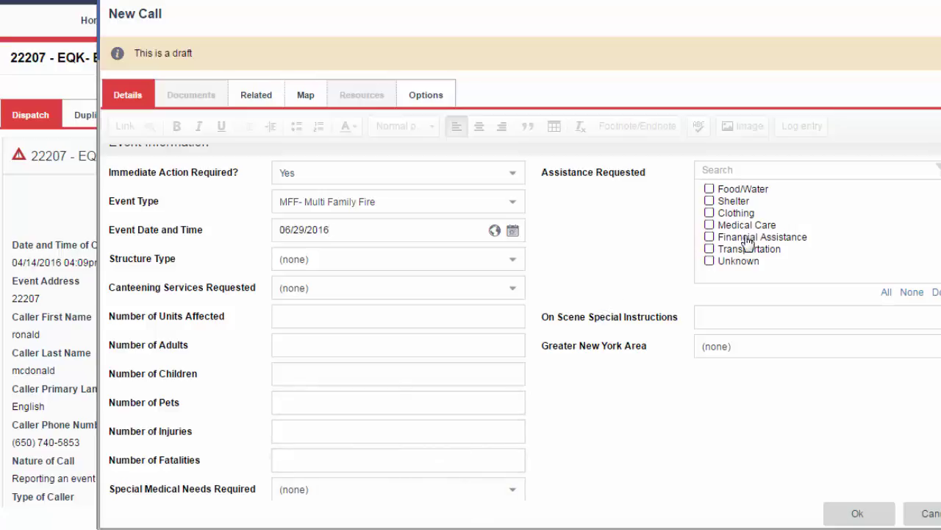
Request Food/Water, Shelter, Clothing and Medical Care assistance.
left_click(709, 189)
left_click(710, 201)
left_click(709, 213)
left_click(709, 225)
Set Greater New York Area to No.
left_click(840, 350)
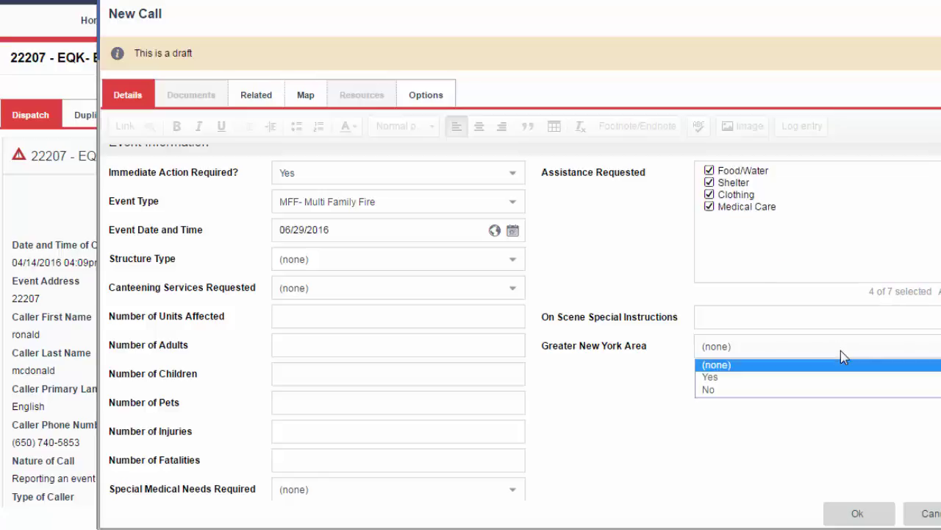
left_click(821, 376)
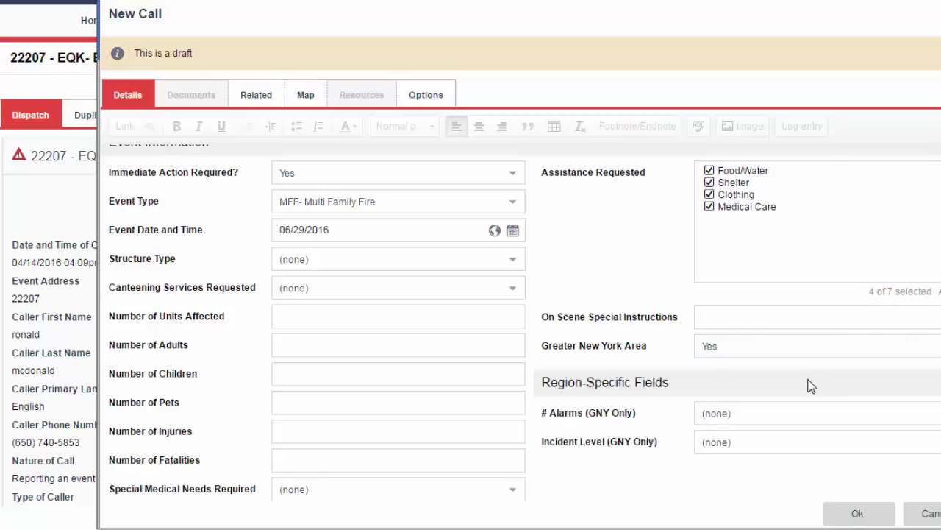
left_click(811, 416)
left_click(811, 420)
left_click(802, 441)
left_click(801, 442)
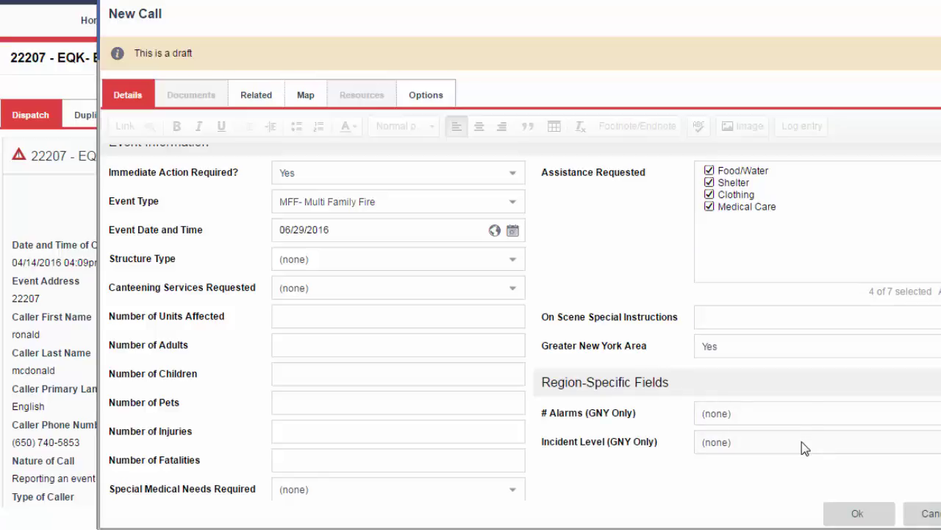
left_click(818, 351)
left_click(812, 390)
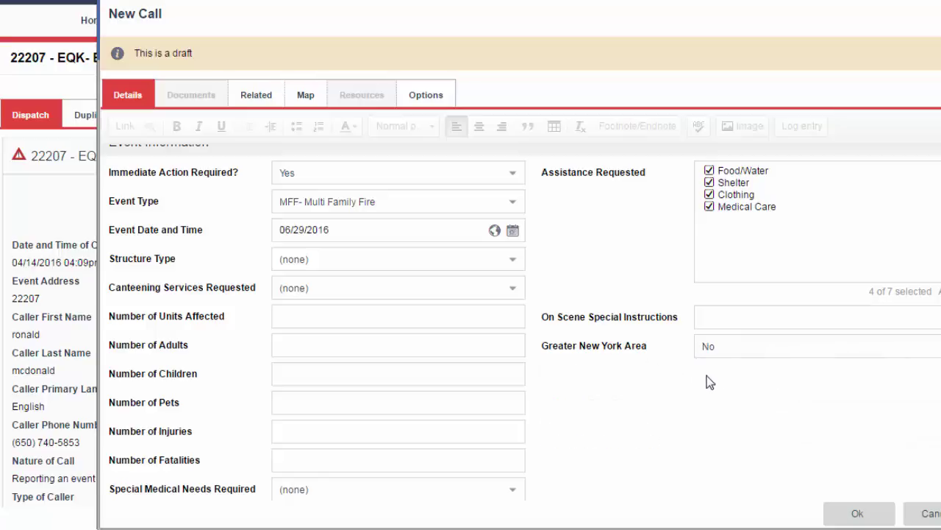
scroll(657, 369, "down", 2)
scroll(654, 364, "down", 3)
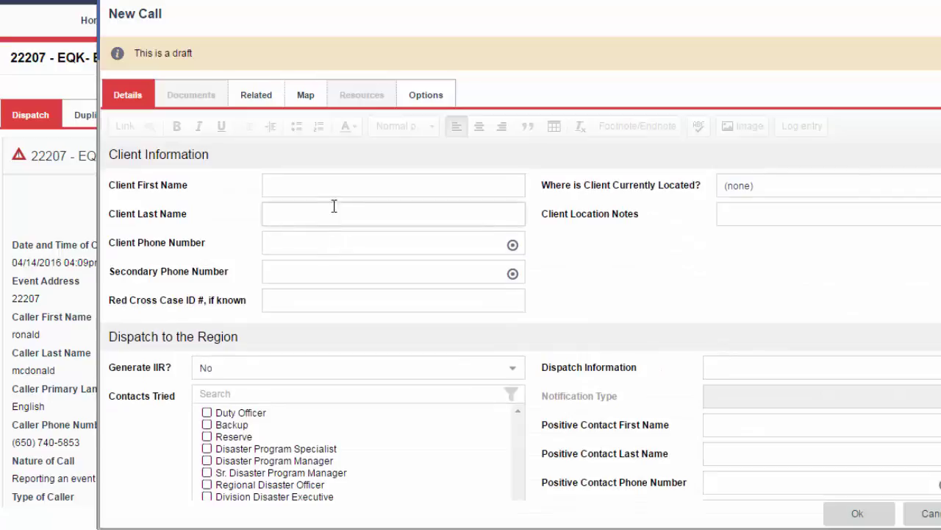
scroll(397, 230, "up", 1)
scroll(396, 231, "up", 8)
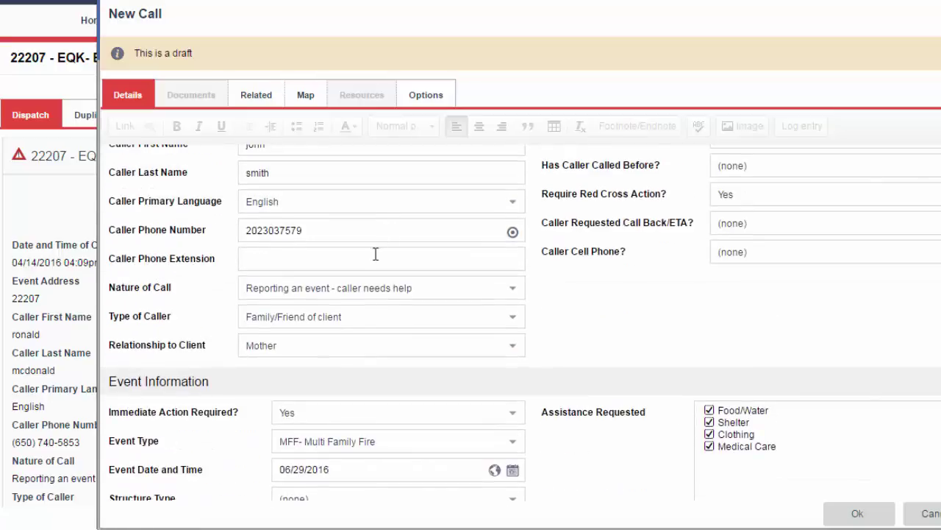
scroll(580, 333, "down", 8)
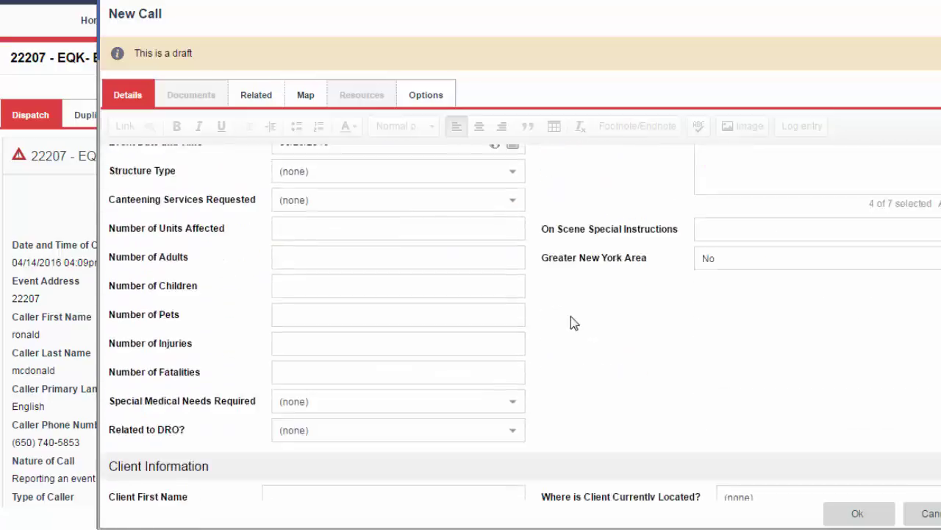
scroll(433, 287, "up", 1)
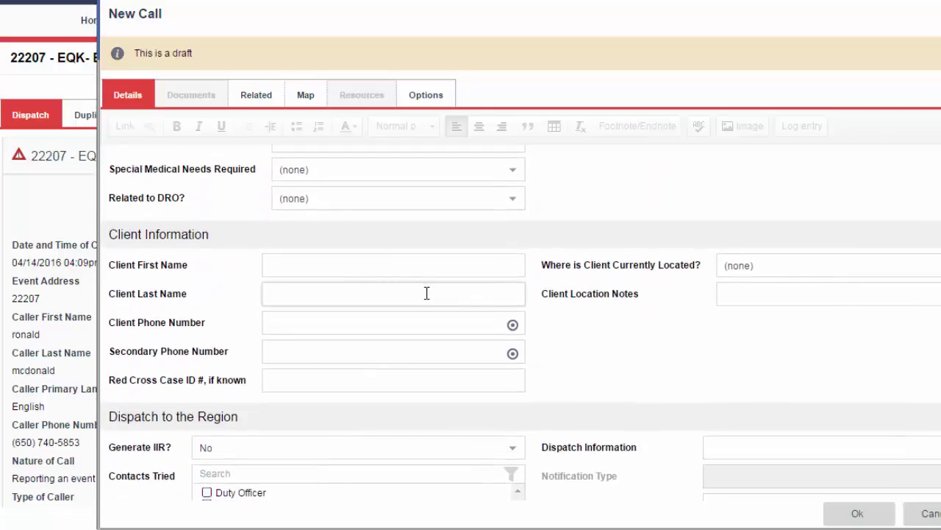
left_click(364, 269)
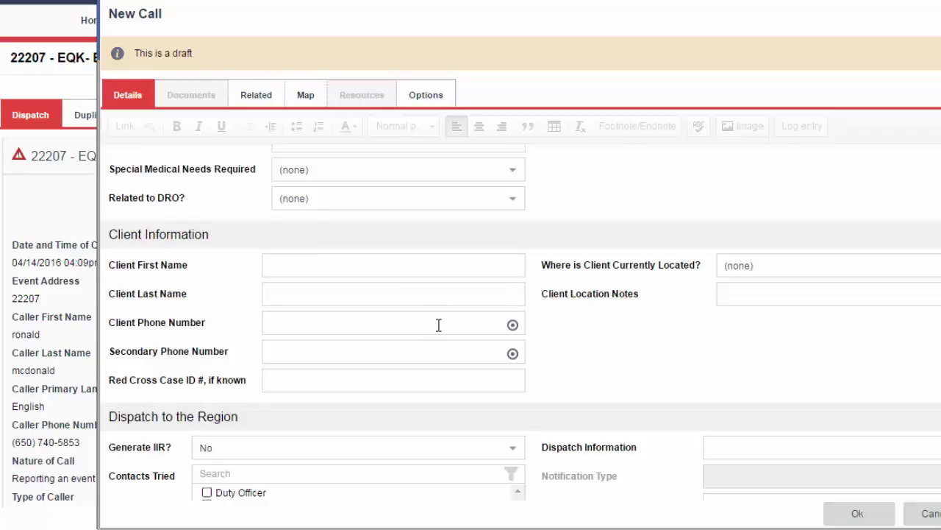
scroll(439, 324, "down", 2)
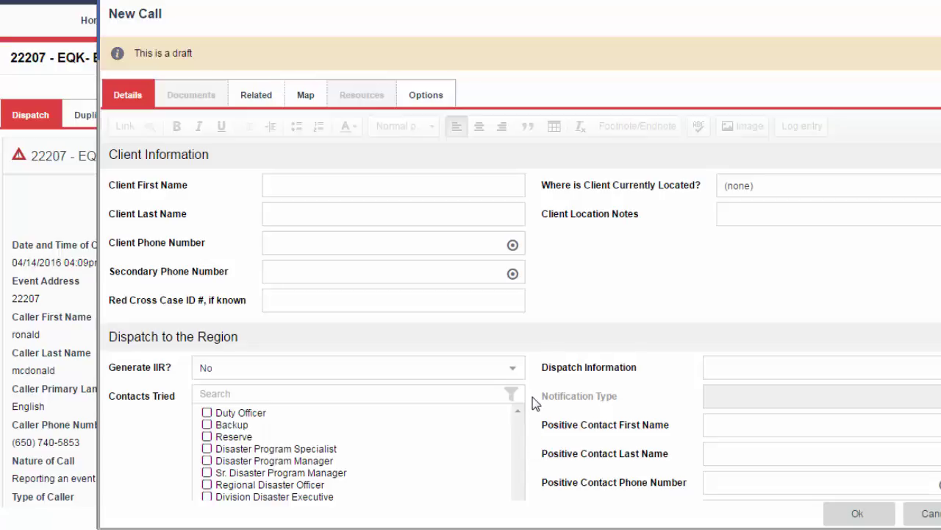
scroll(533, 394, "up", 5)
scroll(534, 392, "up", 10)
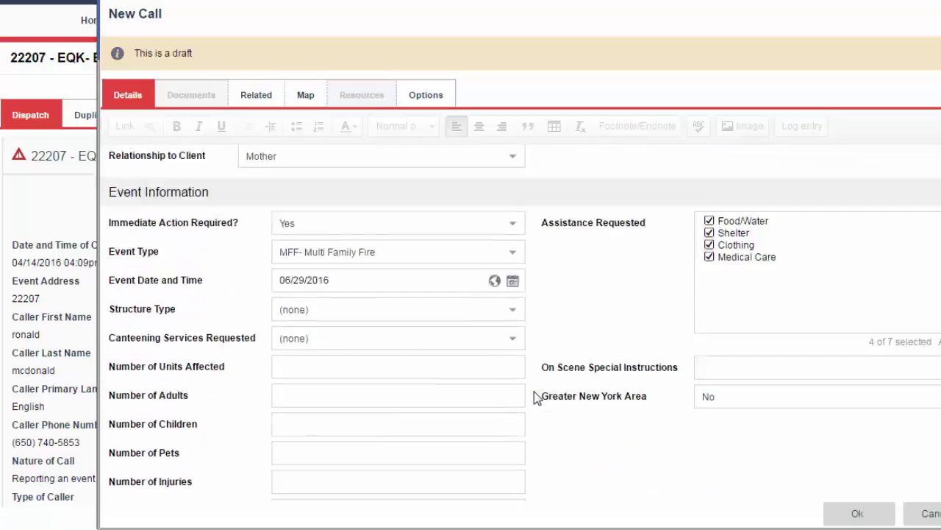
scroll(535, 397, "down", 5)
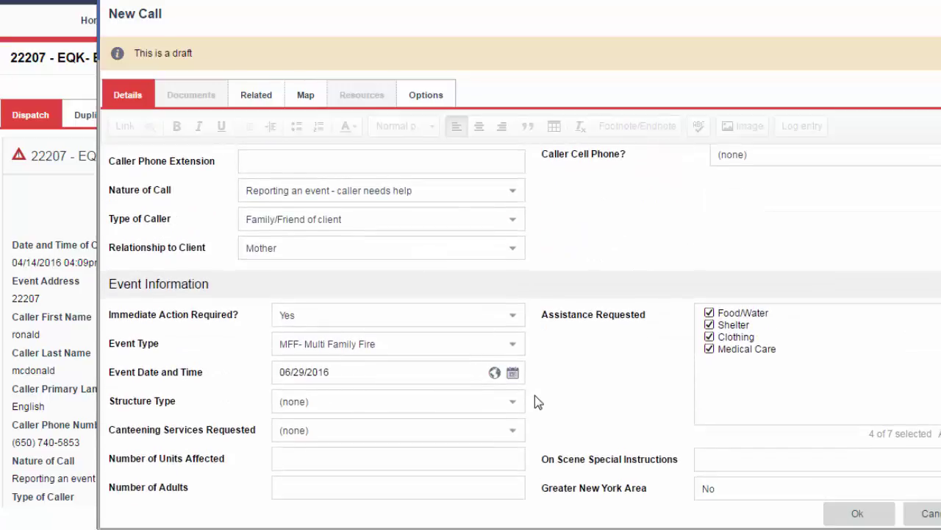
scroll(536, 395, "up", 3)
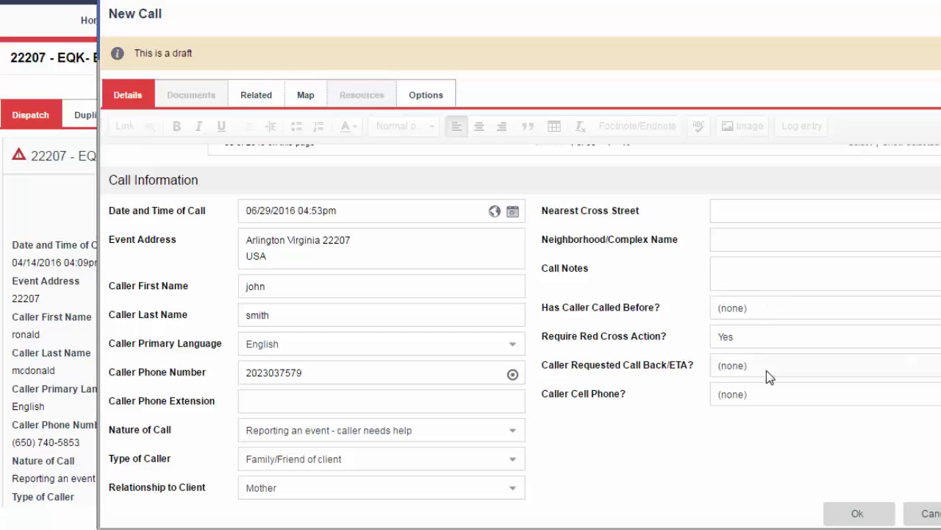
left_click(767, 340)
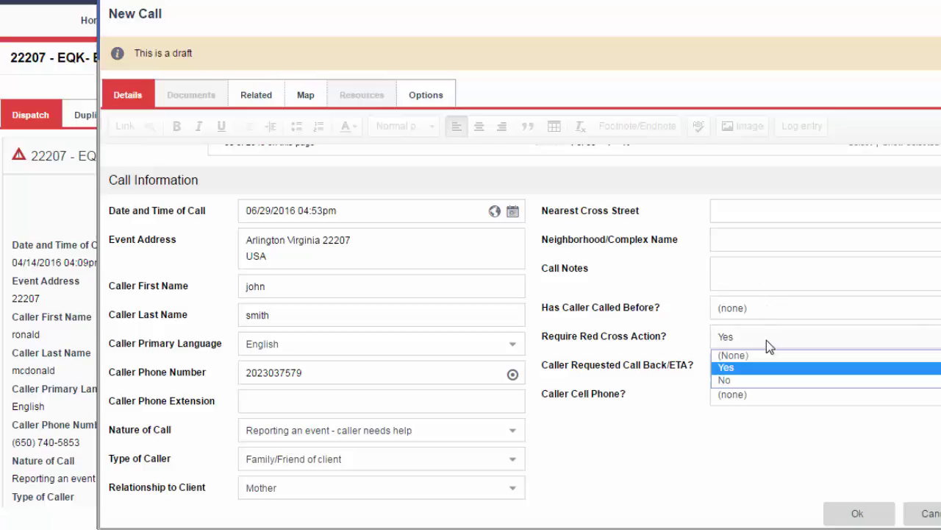
left_click(765, 344)
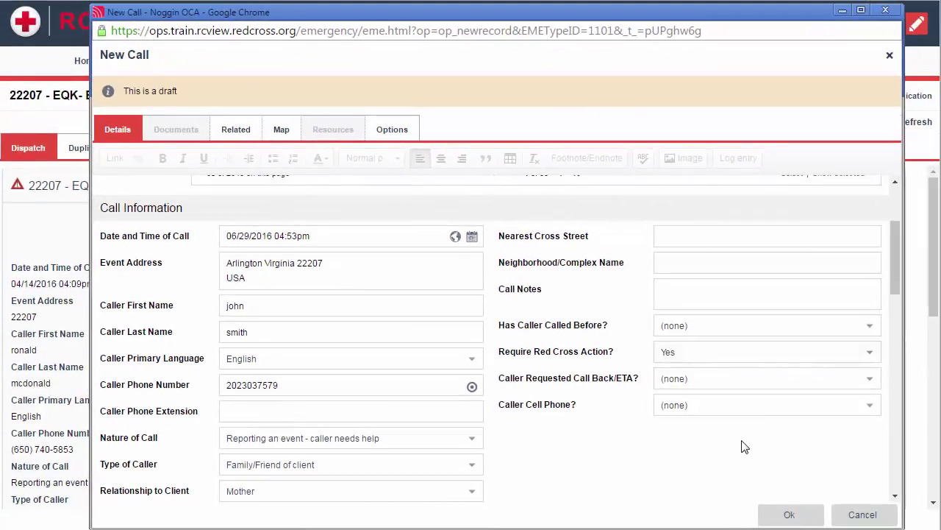
Save the new call and return to the Home page.
left_click(792, 513)
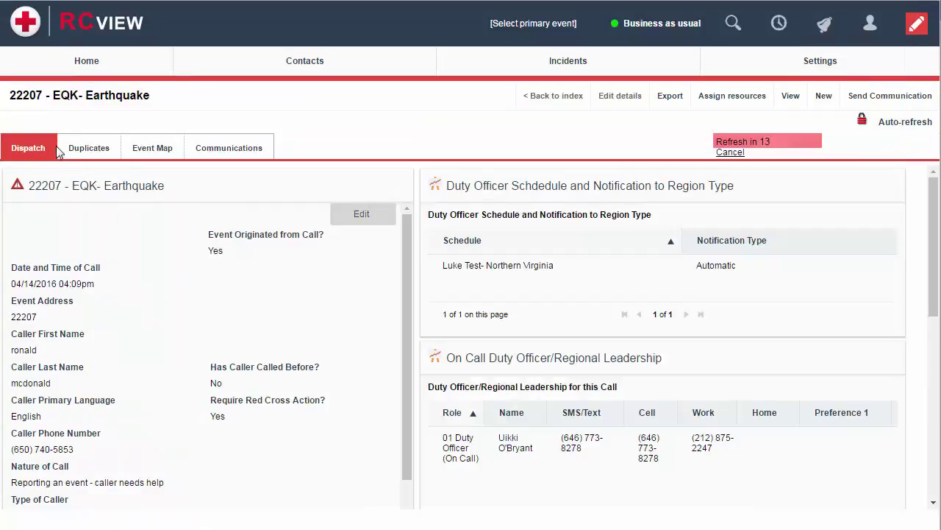
mouse_move(81, 66)
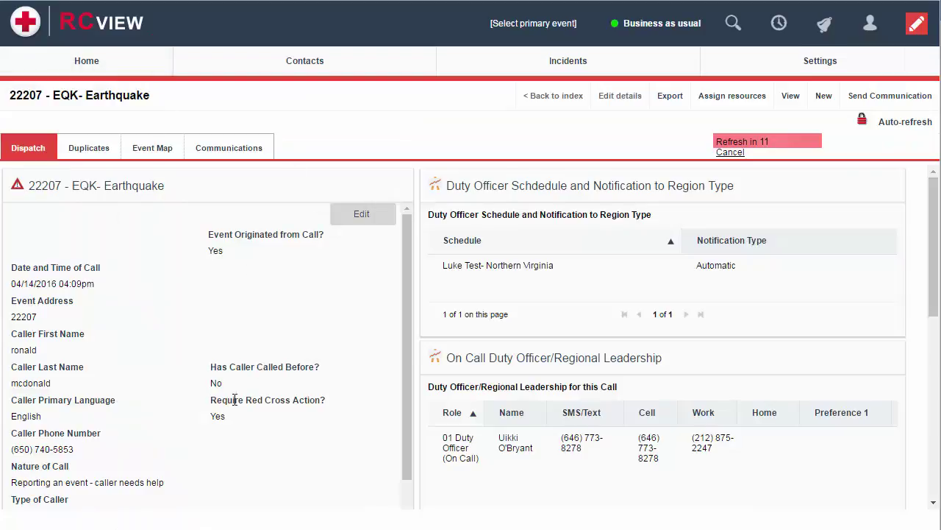
left_click(84, 65)
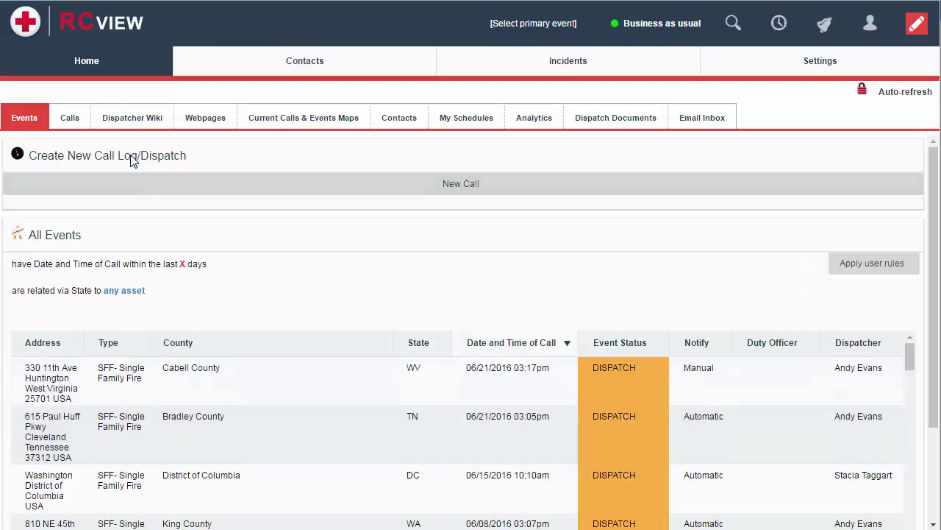
Switch from Calls back to All Events, select the Cabell County, WV event, and dismiss the Saved confirmation.
left_click(70, 119)
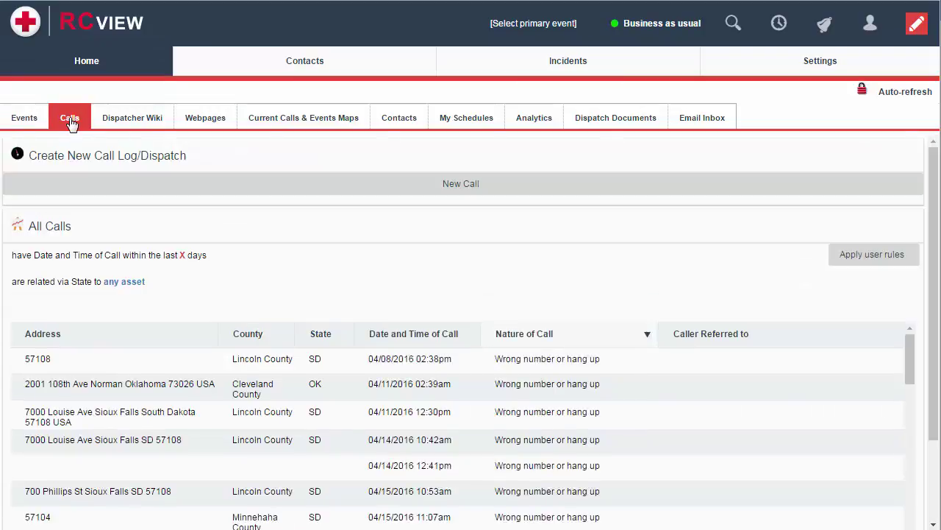
left_click(25, 122)
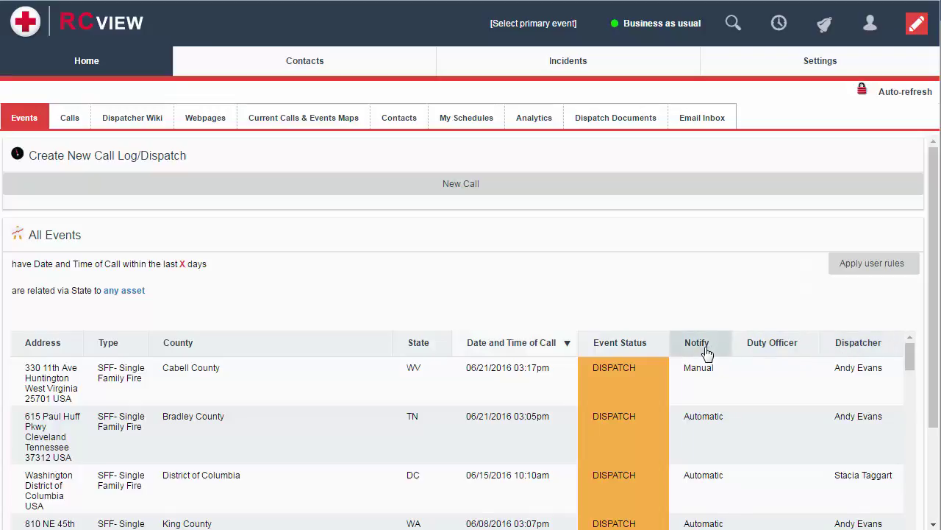
left_click(700, 381)
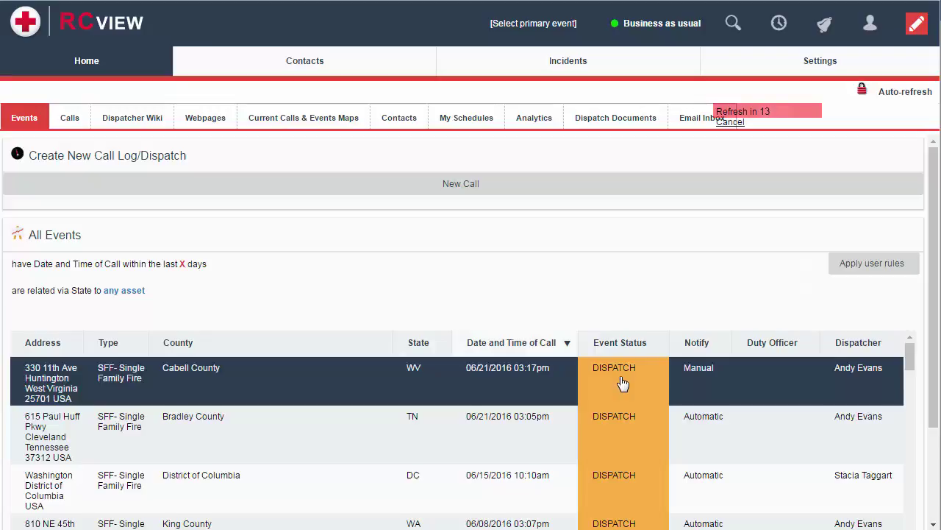
scroll(621, 383, "down", 10)
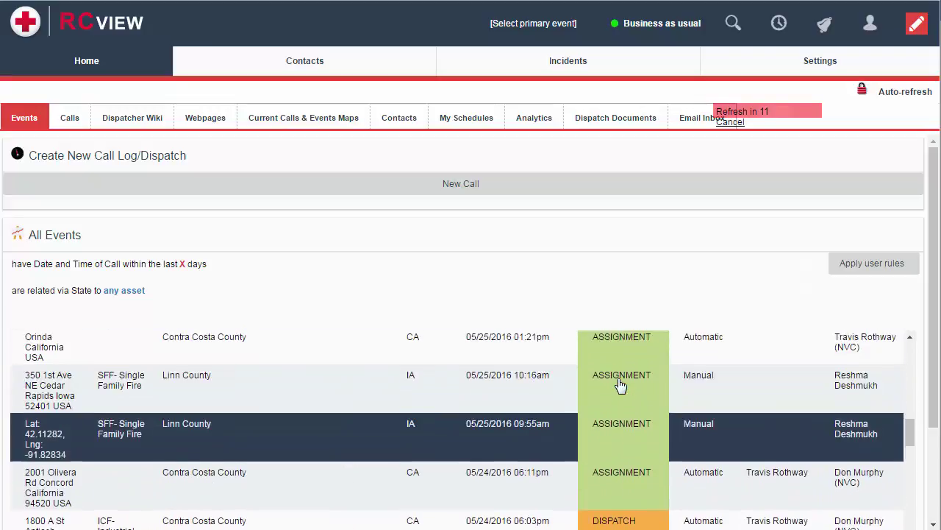
scroll(621, 382, "up", 2)
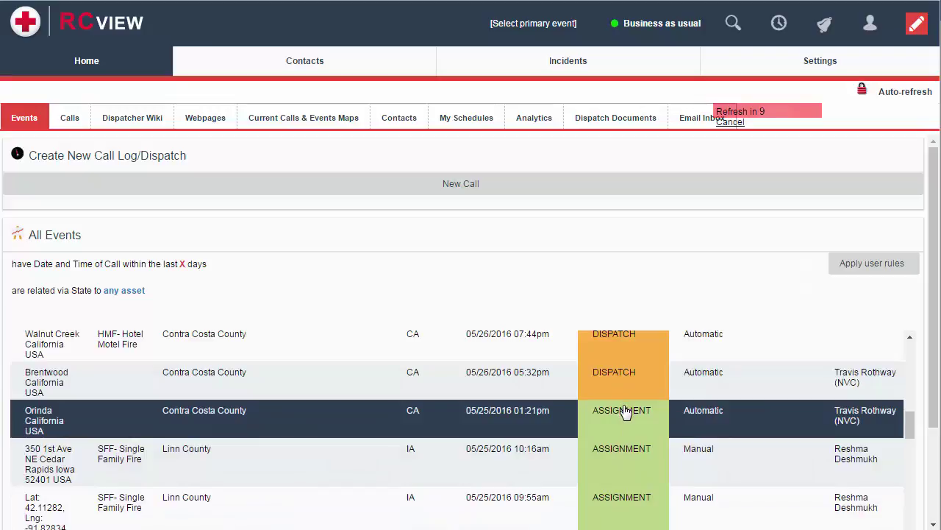
scroll(624, 411, "up", 5)
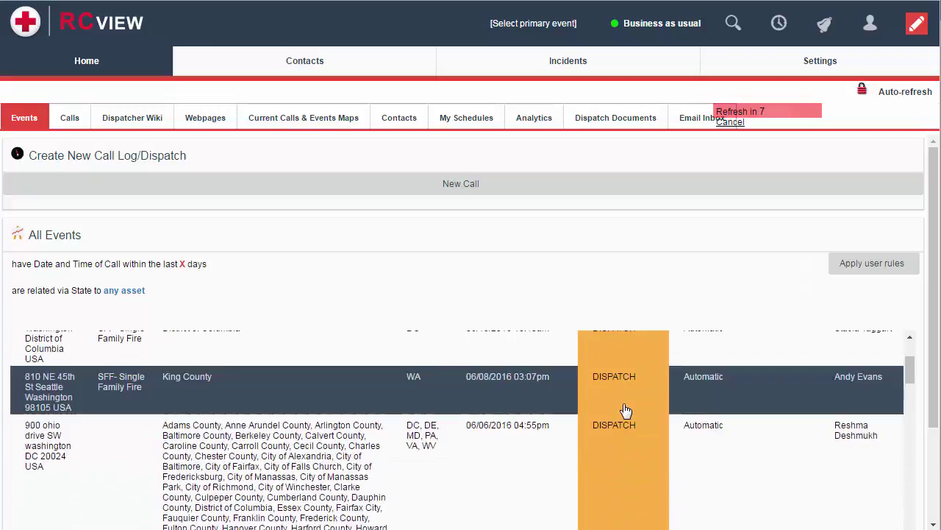
scroll(624, 411, "up", 3)
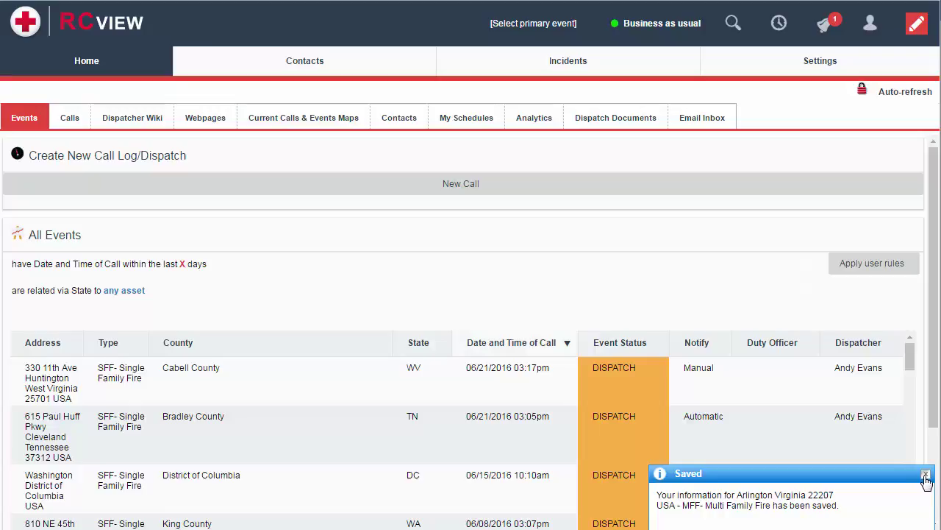
left_click(926, 476)
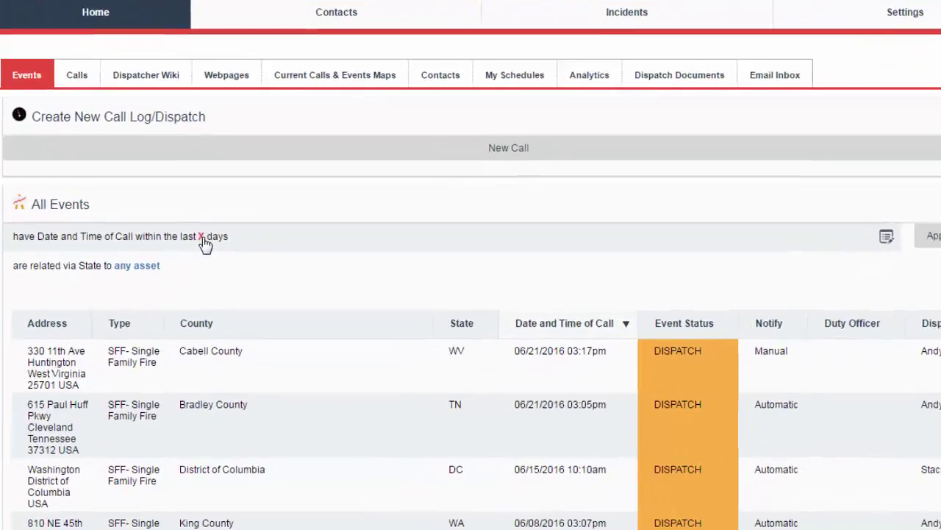
Filter the events list to the last 2 days.
left_click(208, 230)
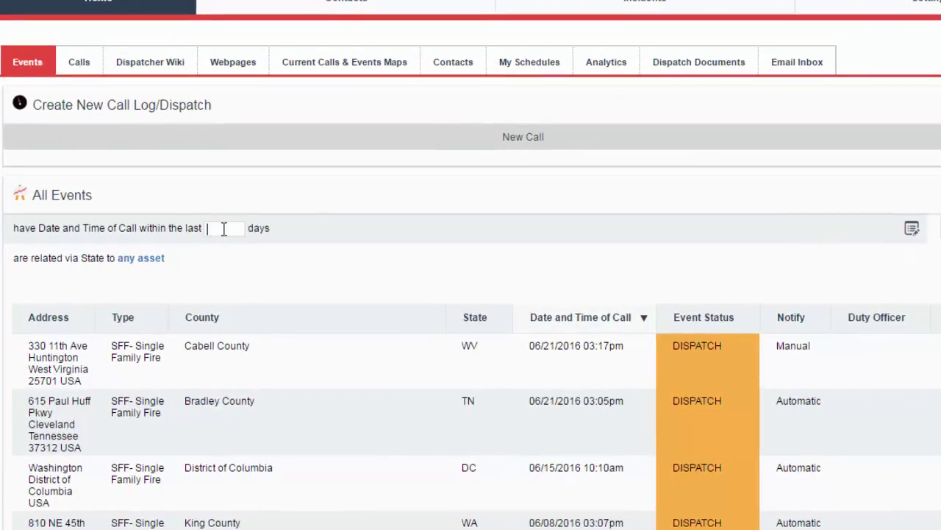
type("2")
key("Return")
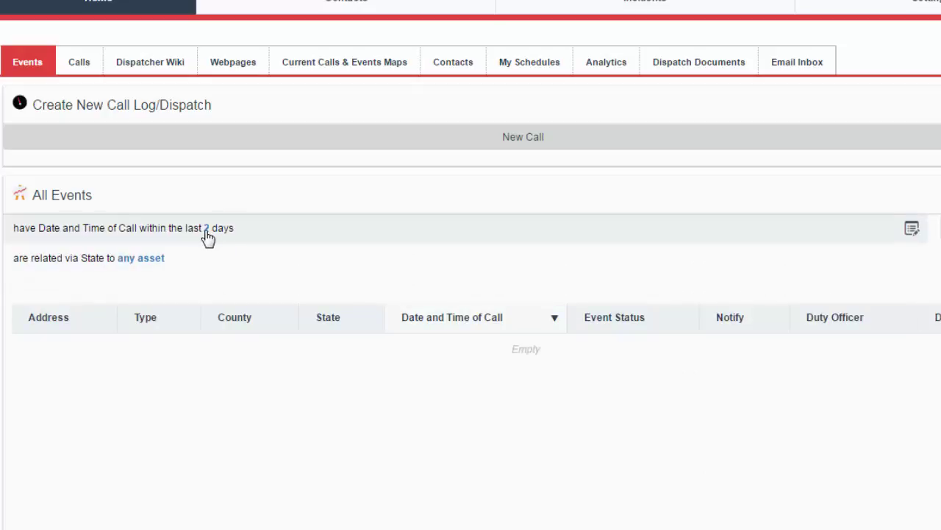
Clear the days filter back to X and reload the Home events page.
left_click(208, 230)
left_click(360, 230)
left_click(208, 229)
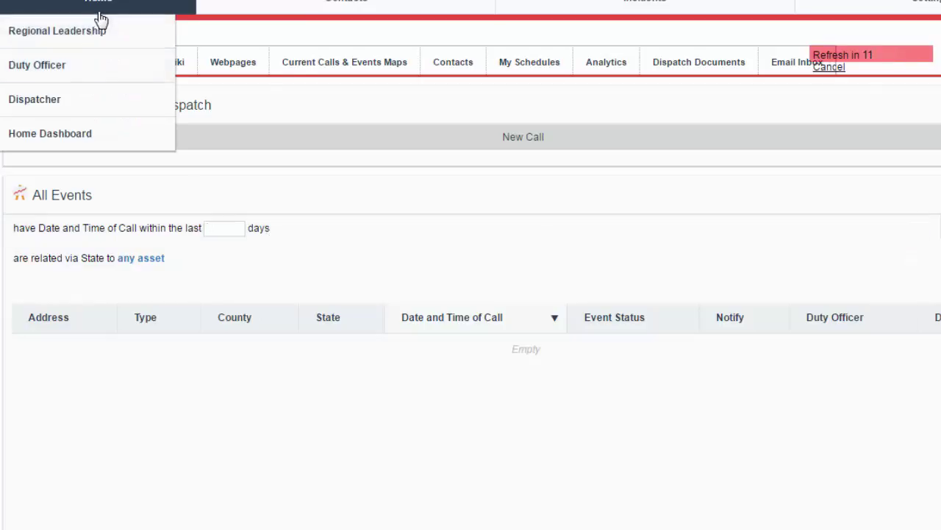
left_click(121, 20)
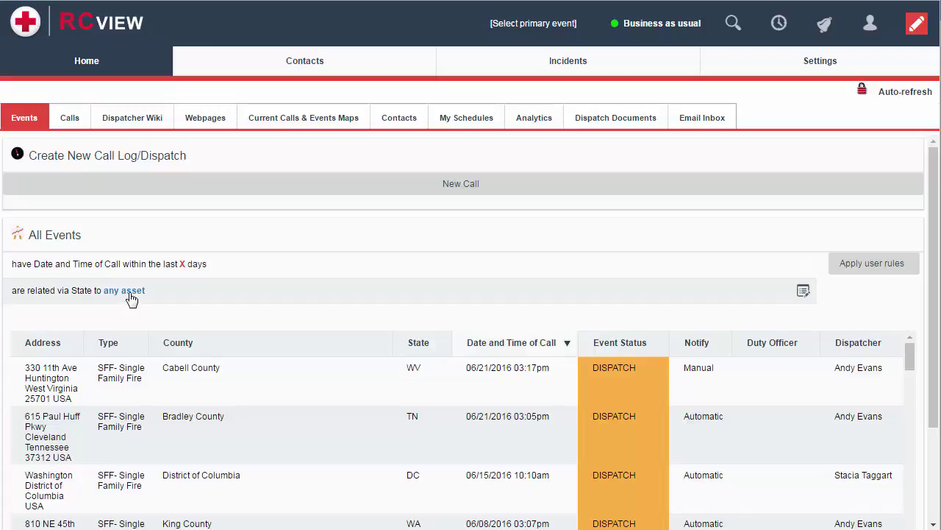
Choose VA in the Assets state tree as the events filter and apply user rules.
left_click(131, 297)
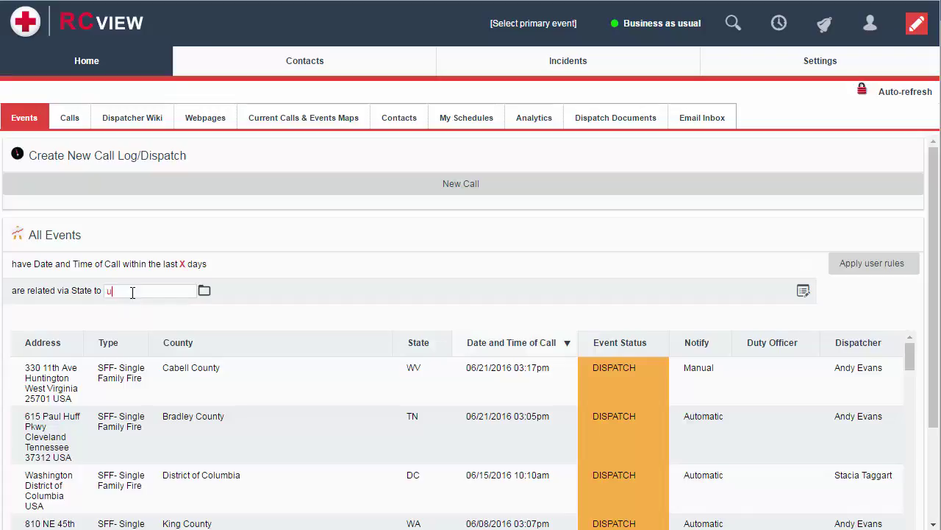
left_click(204, 292)
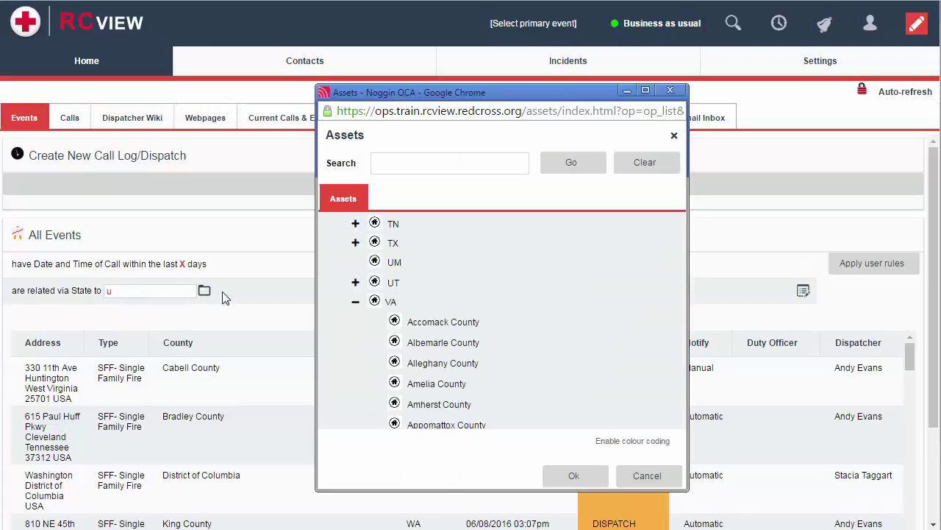
left_click(357, 303)
scroll(393, 324, "up", 15)
left_click(335, 272)
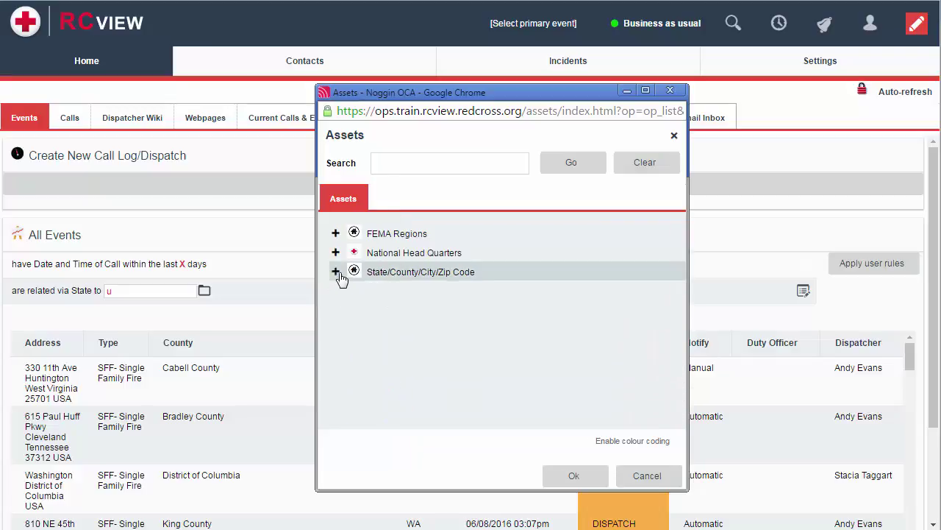
left_click(384, 272)
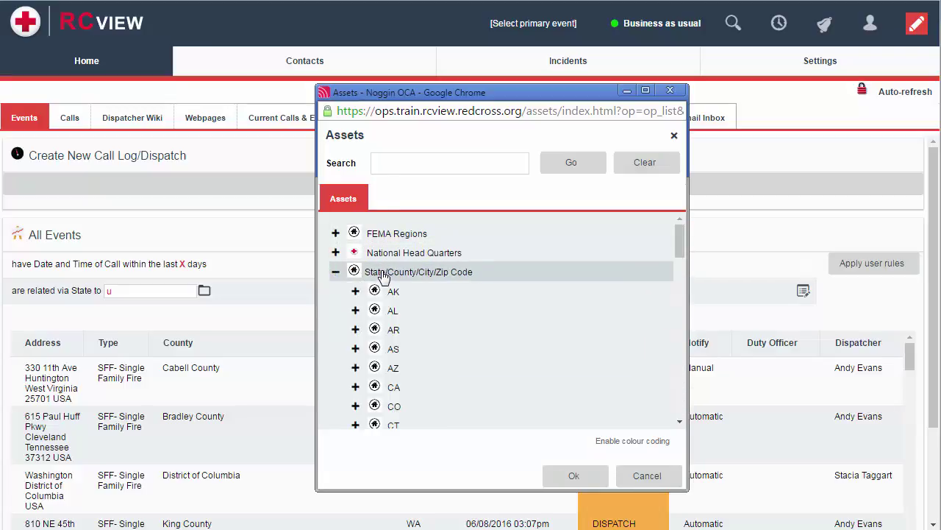
scroll(416, 359, "down", 5)
scroll(415, 359, "down", 15)
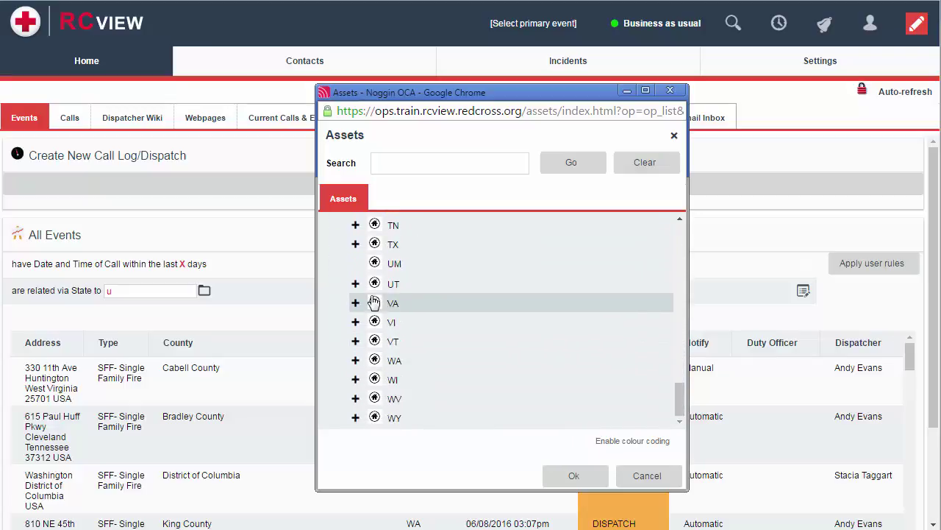
left_click(385, 301)
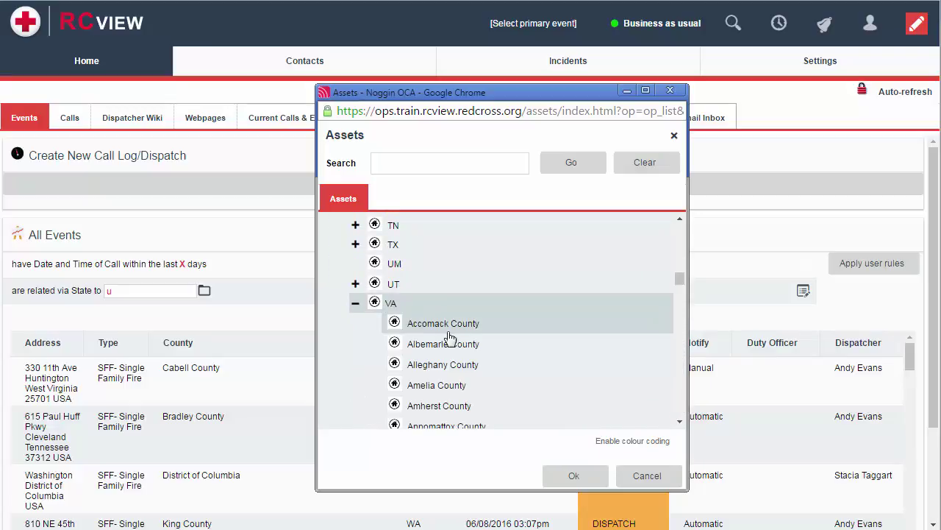
left_click(573, 476)
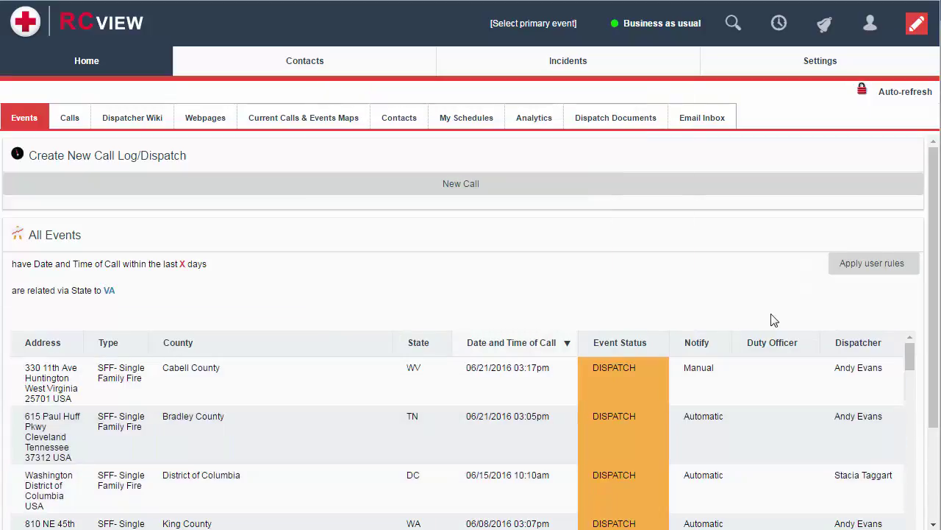
left_click(856, 270)
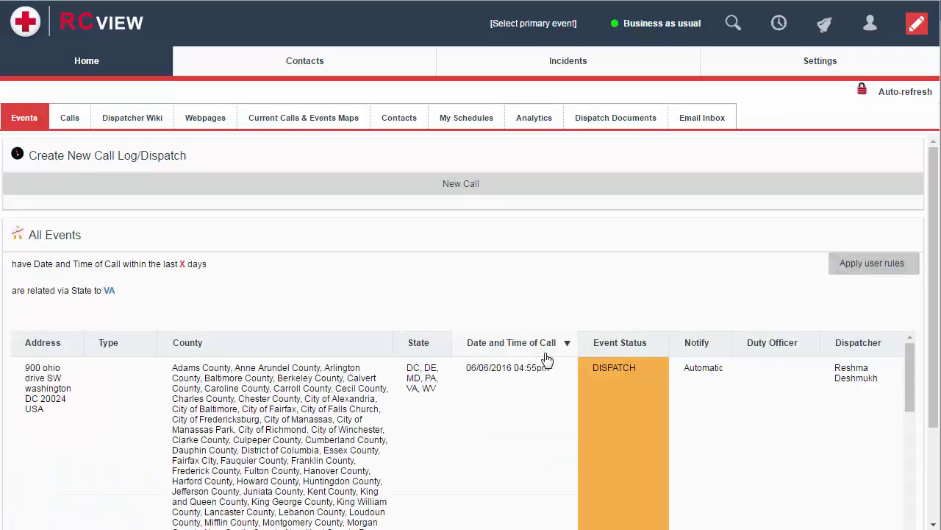
Re-edit the state filter, reload Home via Dispatcher, select the Cabell County event, and reapply user rules.
scroll(443, 386, "down", 1)
scroll(444, 386, "down", 15)
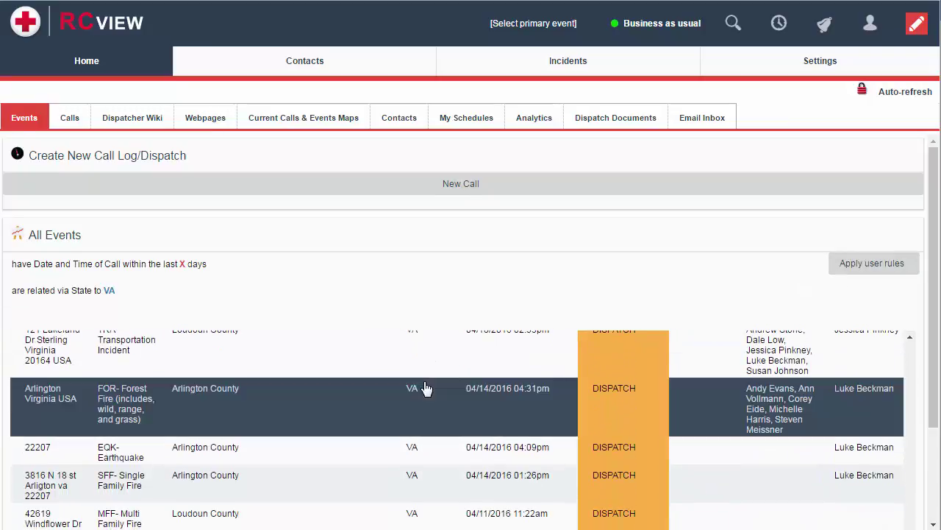
scroll(425, 389, "up", 15)
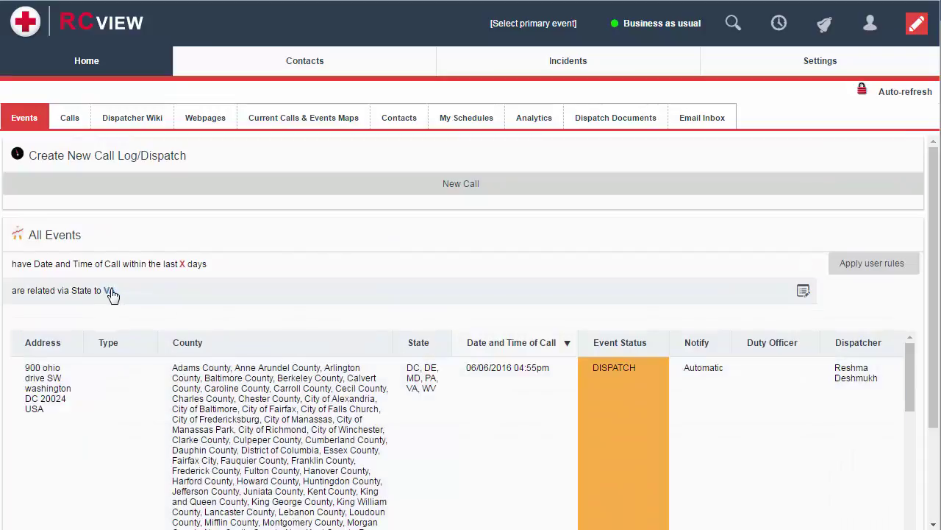
left_click(110, 291)
key("Return")
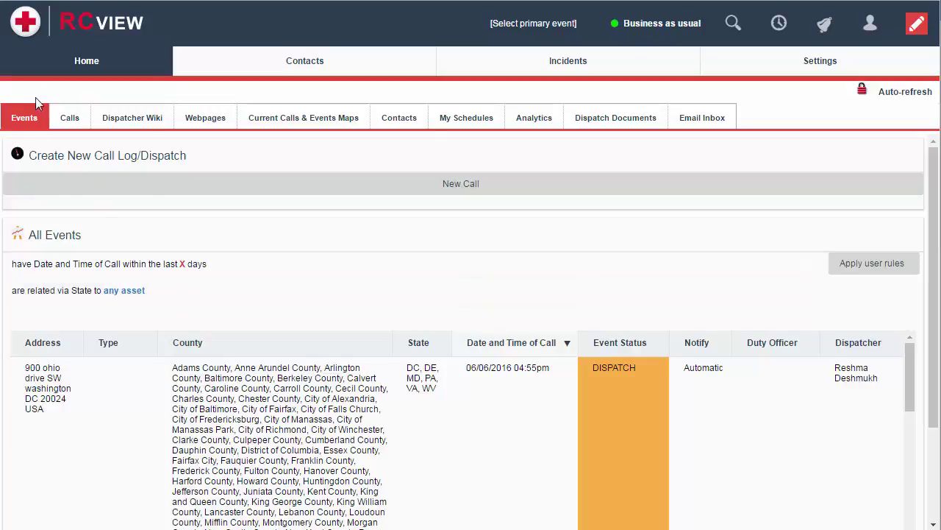
left_click(62, 68)
left_click(84, 92)
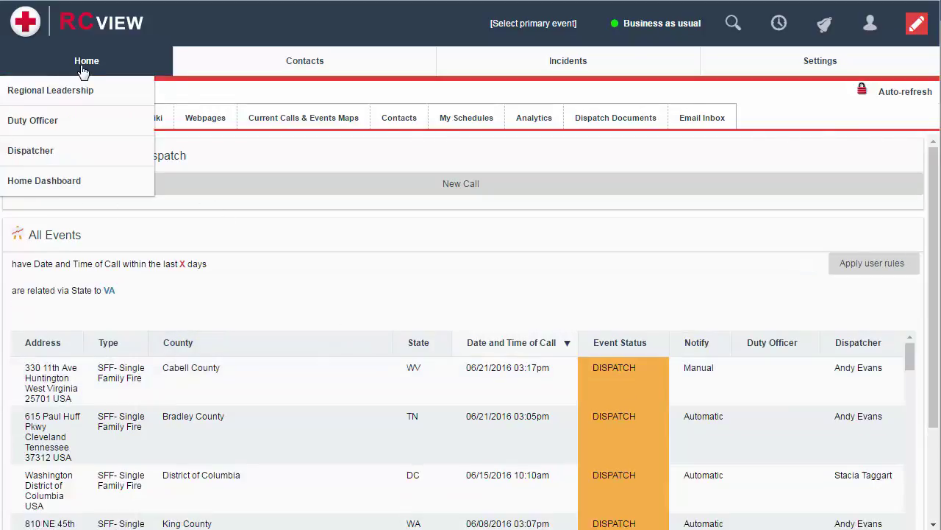
left_click(409, 378)
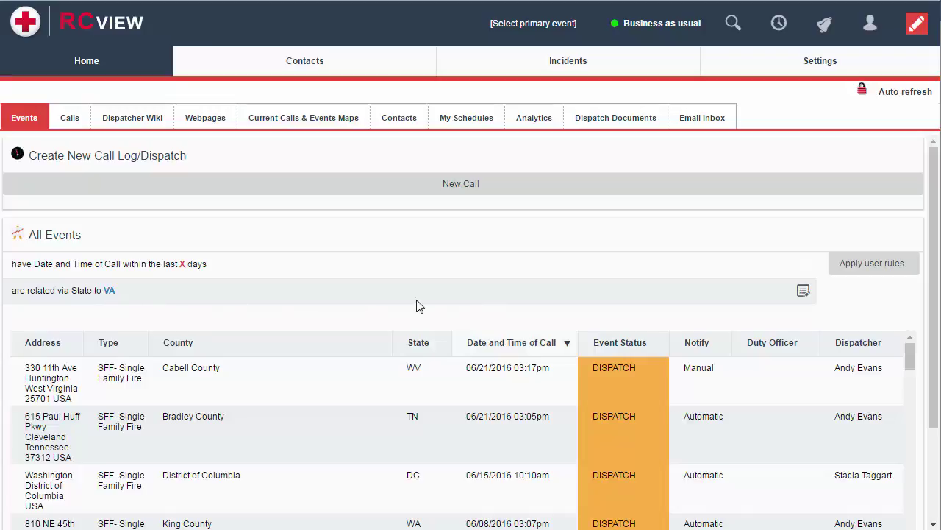
left_click(868, 268)
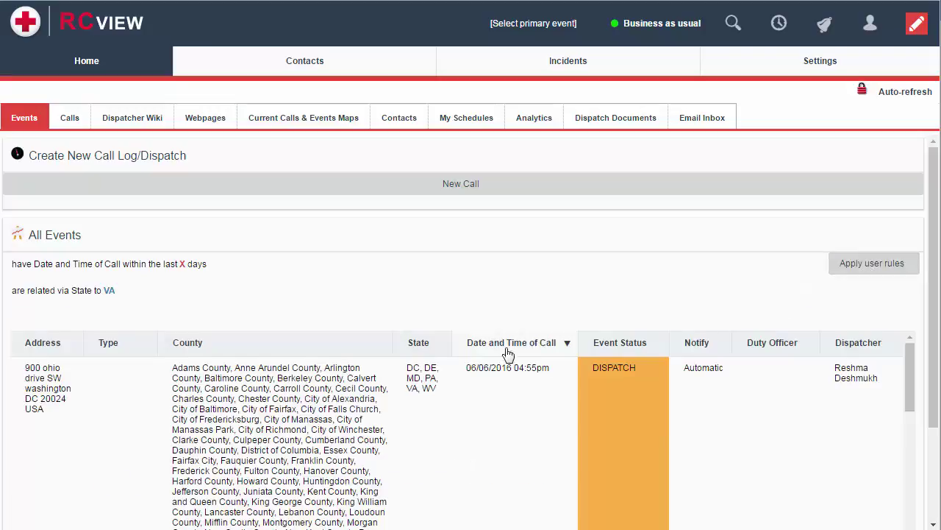
scroll(414, 346, "down", 5)
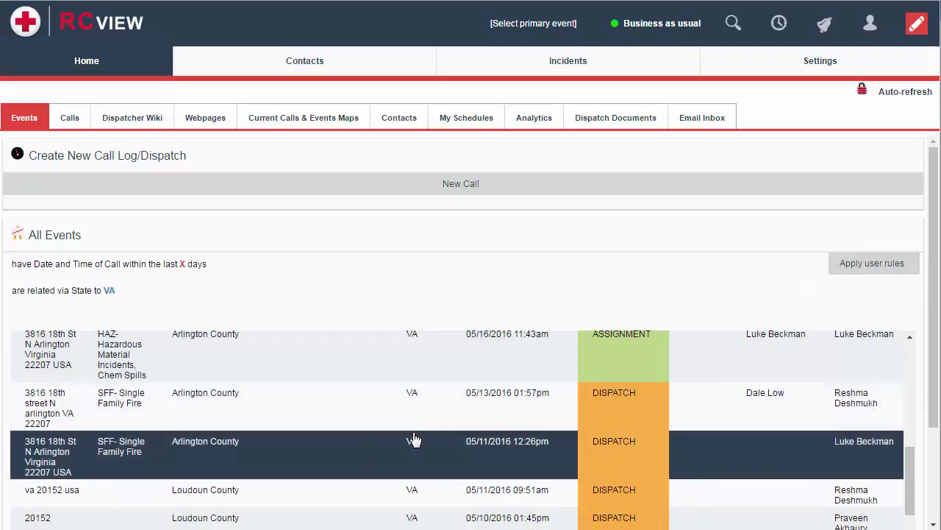
scroll(414, 439, "up", 5)
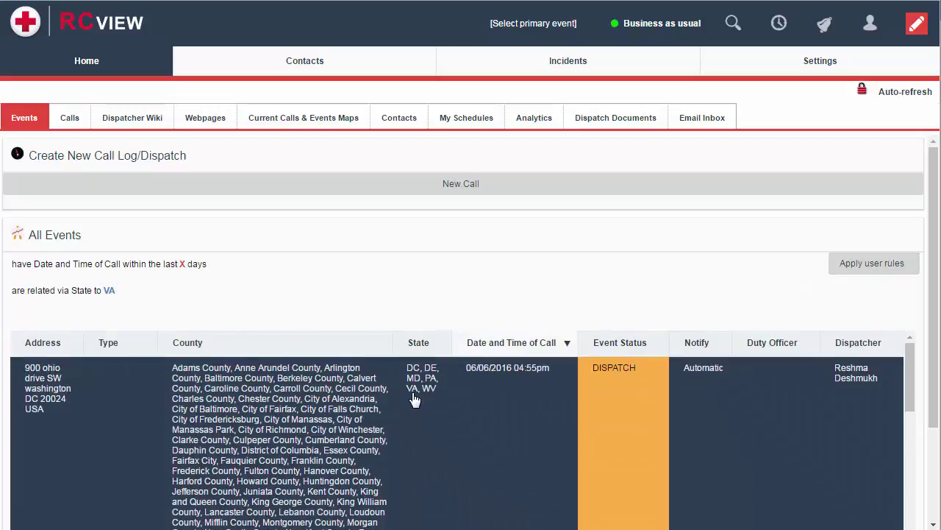
mouse_move(567, 53)
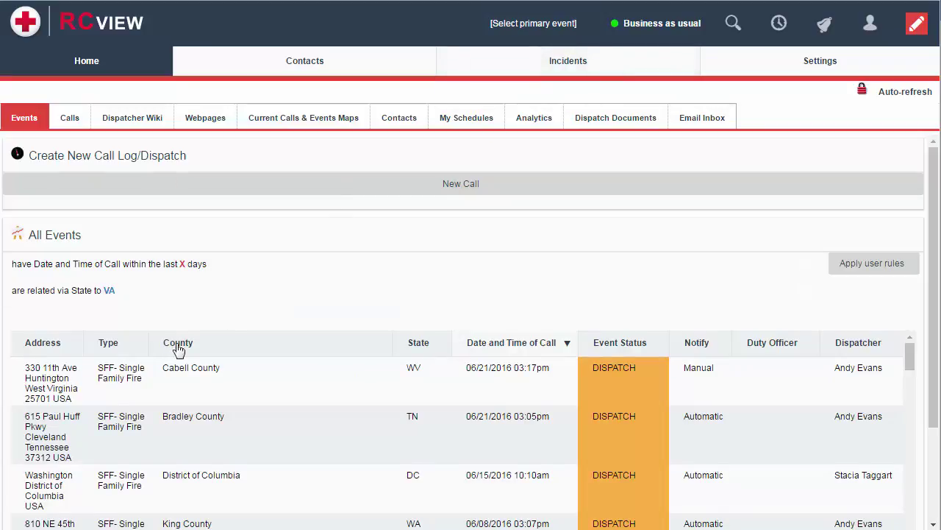
left_click(89, 392)
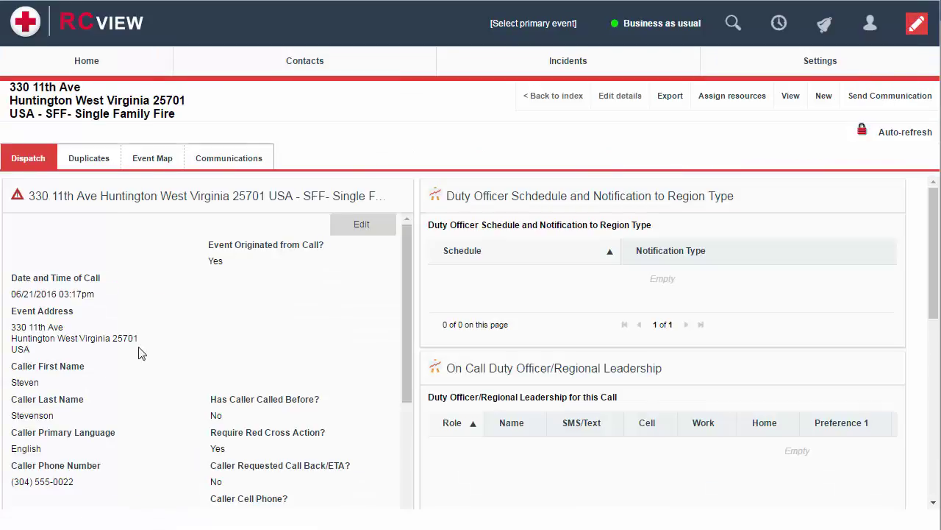
scroll(273, 308, "down", 5)
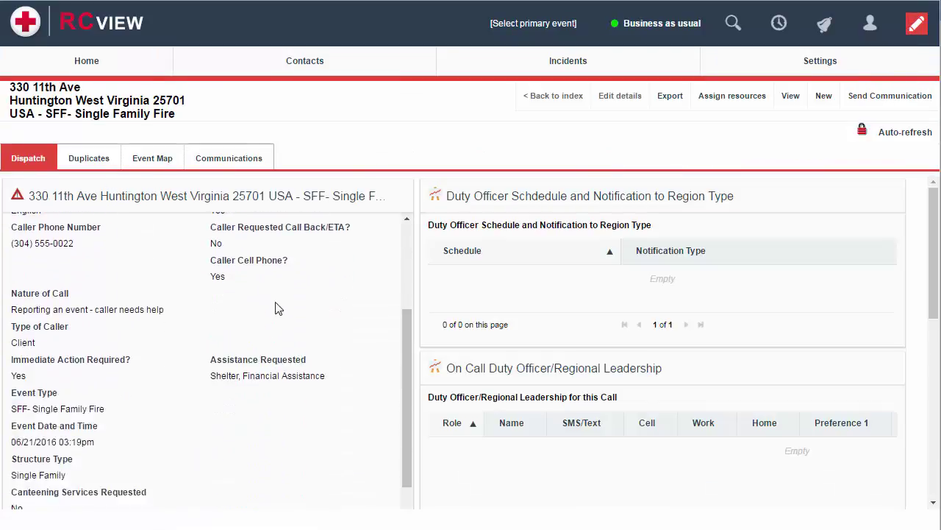
scroll(581, 423, "down", 3)
scroll(556, 323, "up", 5)
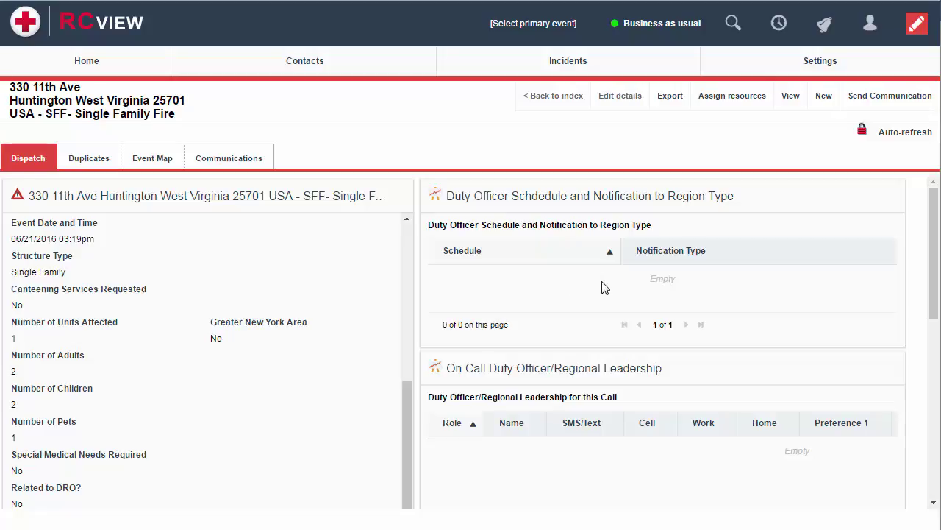
scroll(184, 326, "up", 5)
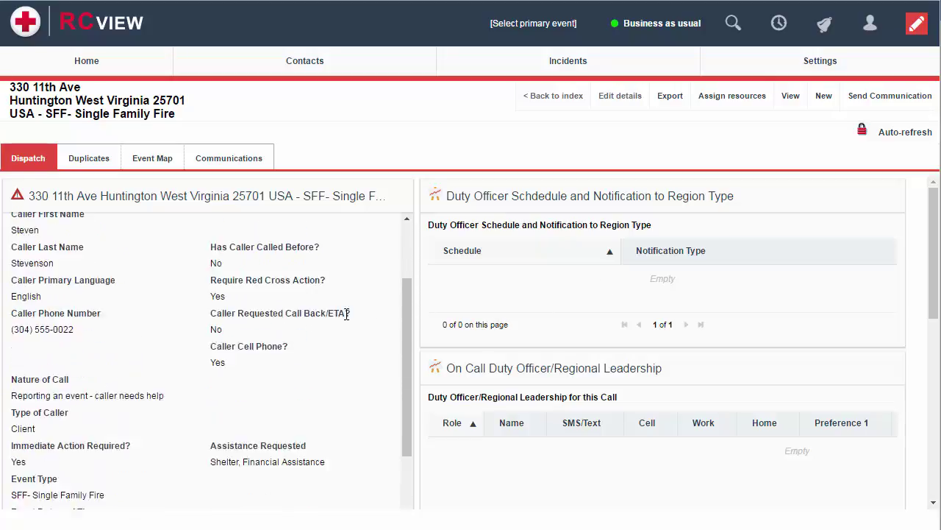
left_click_drag(408, 302, 400, 263)
Open the event in Edit and cancel, check its empty Duplicates list, and return to Dispatch.
left_click(362, 225)
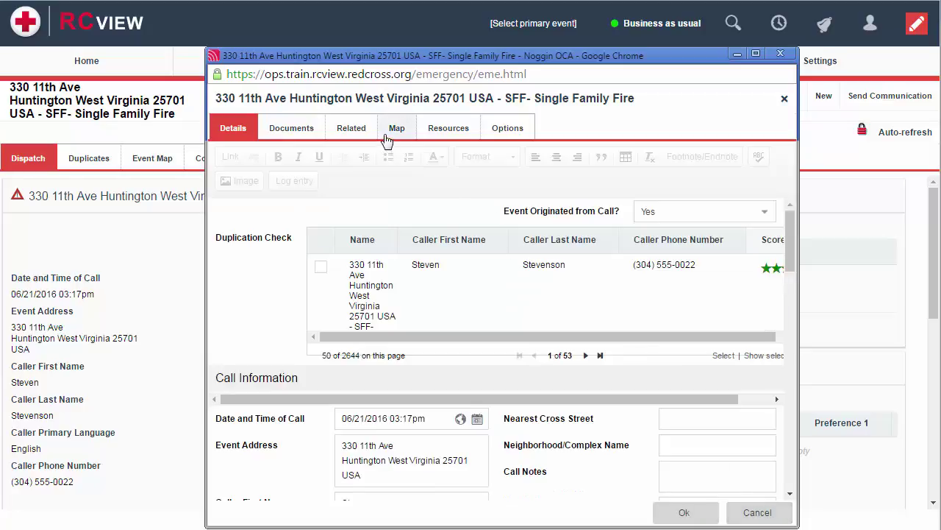
left_click(753, 513)
left_click(98, 159)
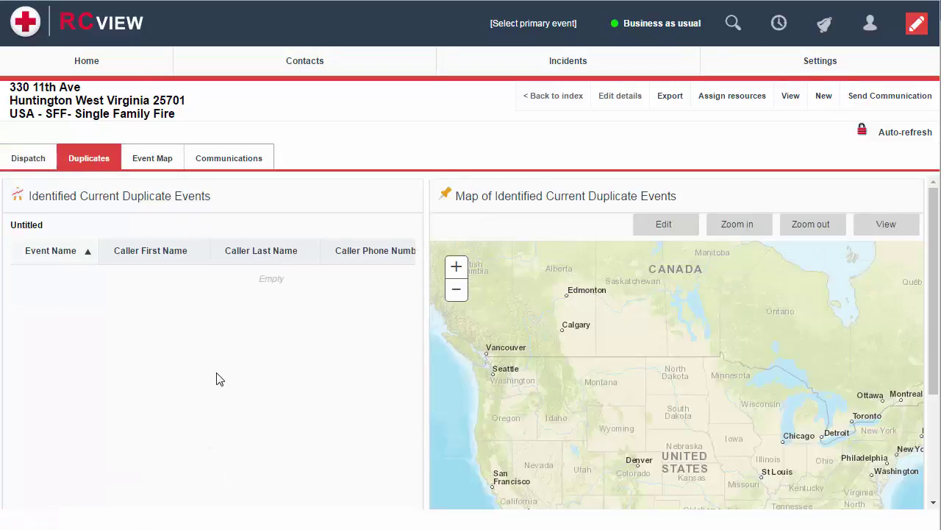
left_click(27, 160)
mouse_move(353, 65)
mouse_move(529, 60)
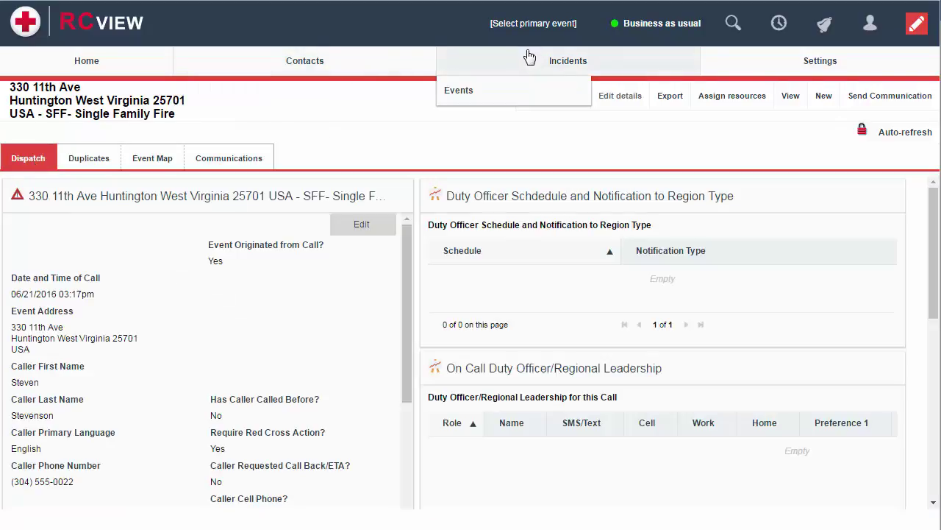
left_click(507, 92)
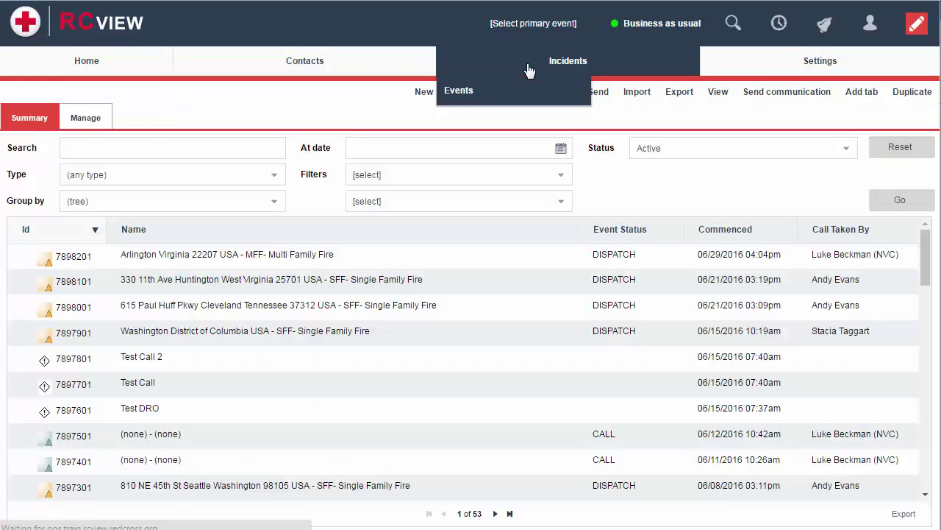
left_click(121, 146)
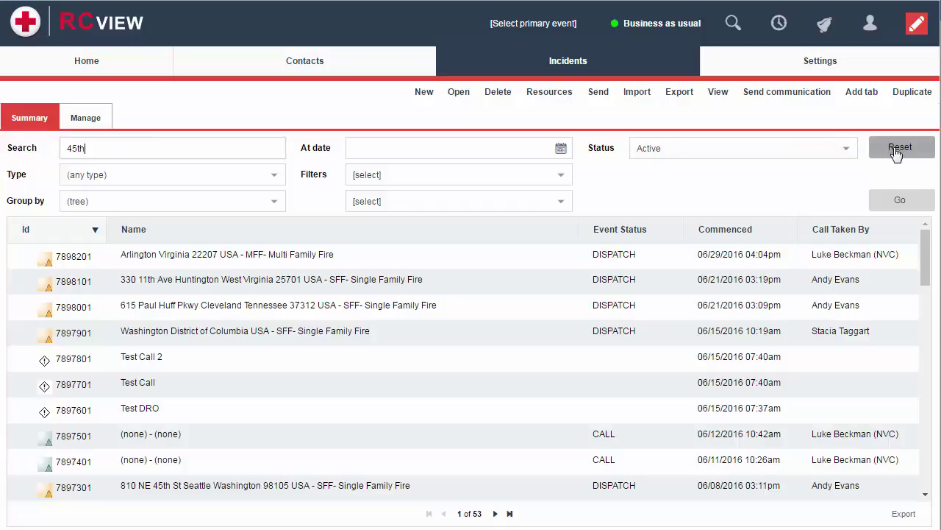
left_click(902, 200)
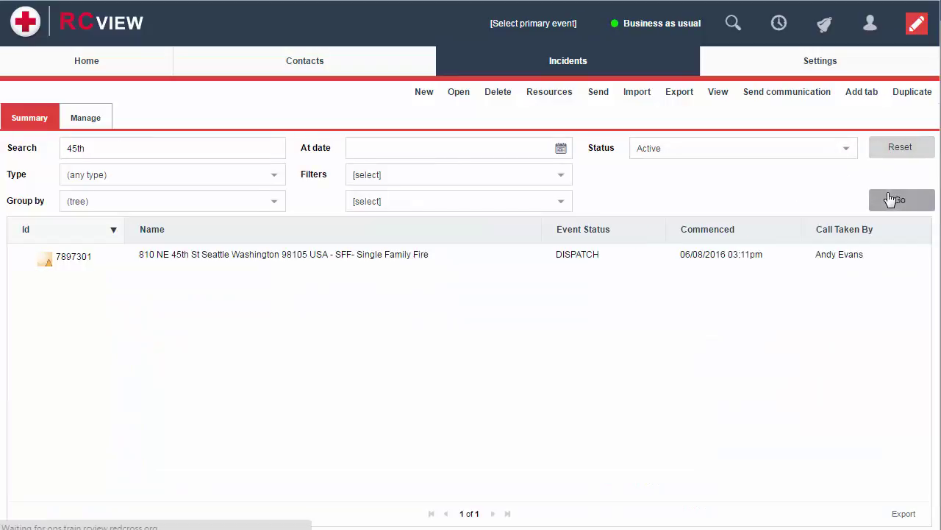
left_click(201, 261)
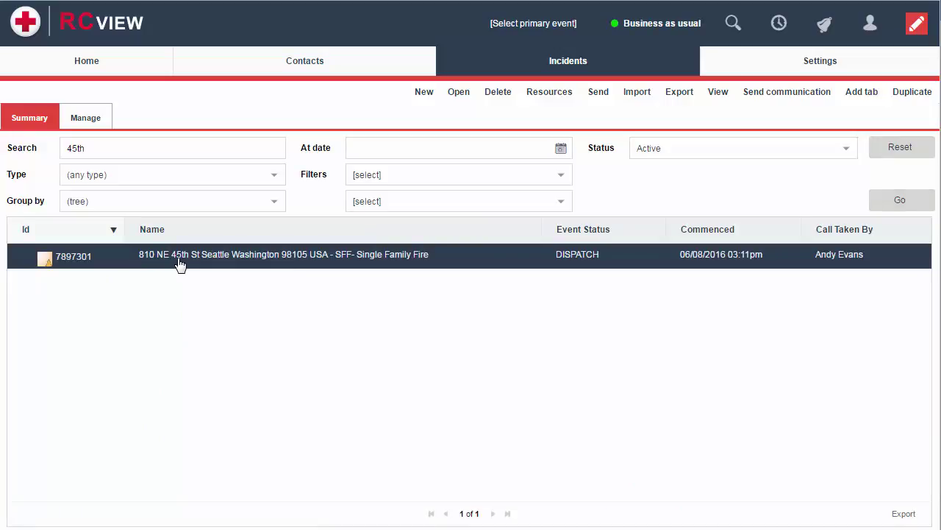
double_click(180, 265)
scroll(289, 356, "down", 2)
scroll(288, 356, "down", 2)
scroll(287, 359, "up", 5)
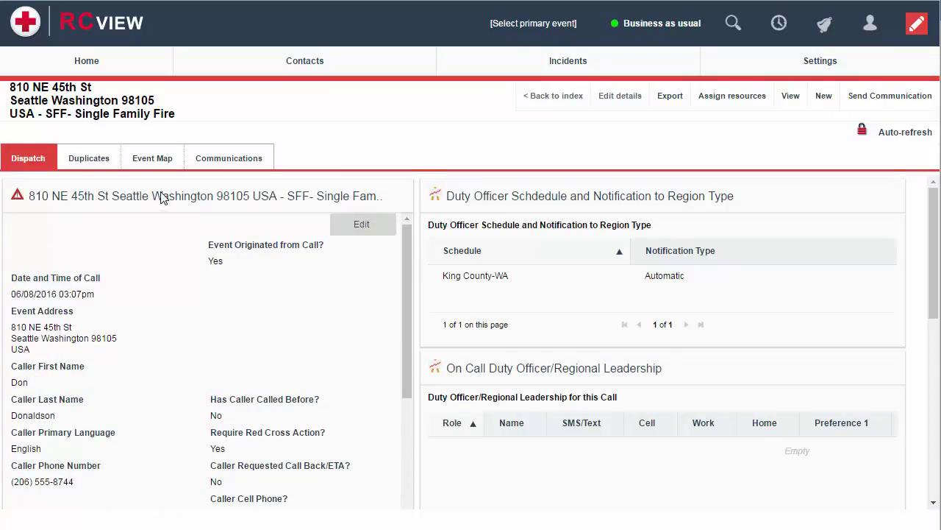
Return to the Home All Events list and select the Cabell County event.
mouse_move(103, 68)
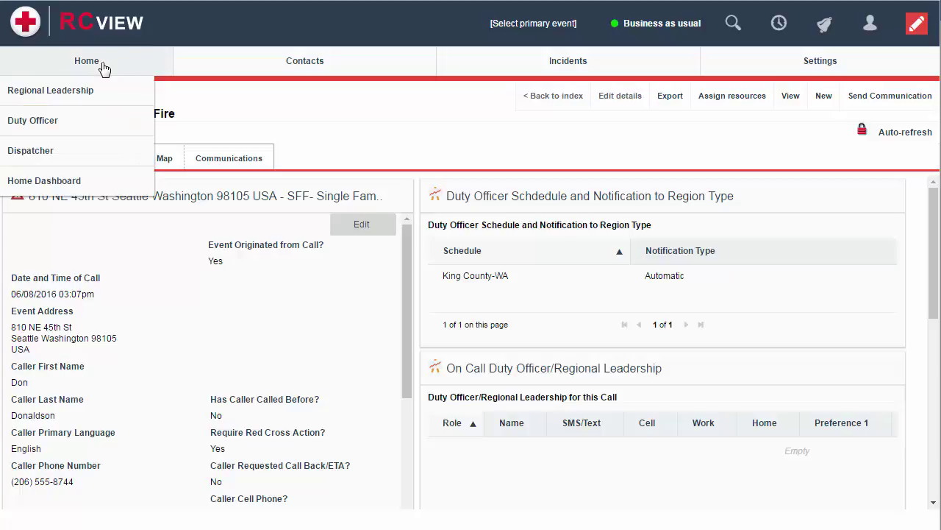
left_click(103, 67)
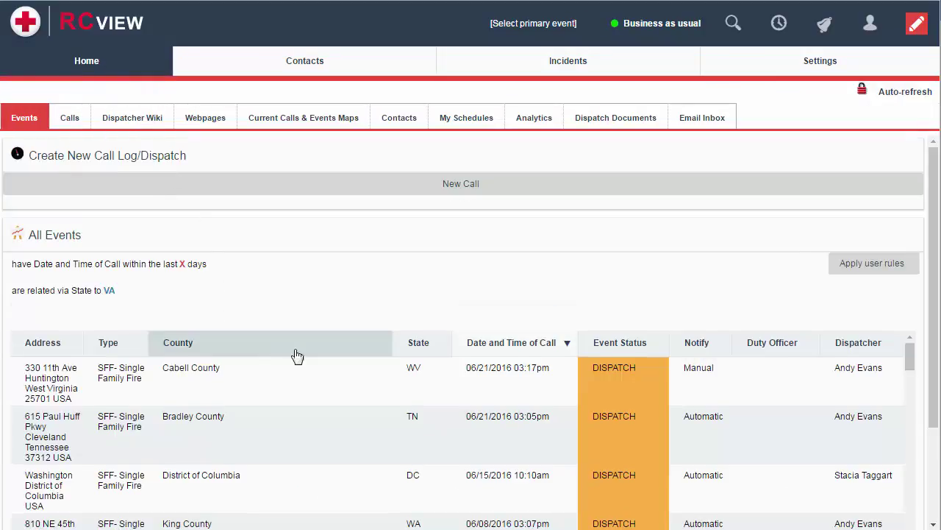
left_click(418, 372)
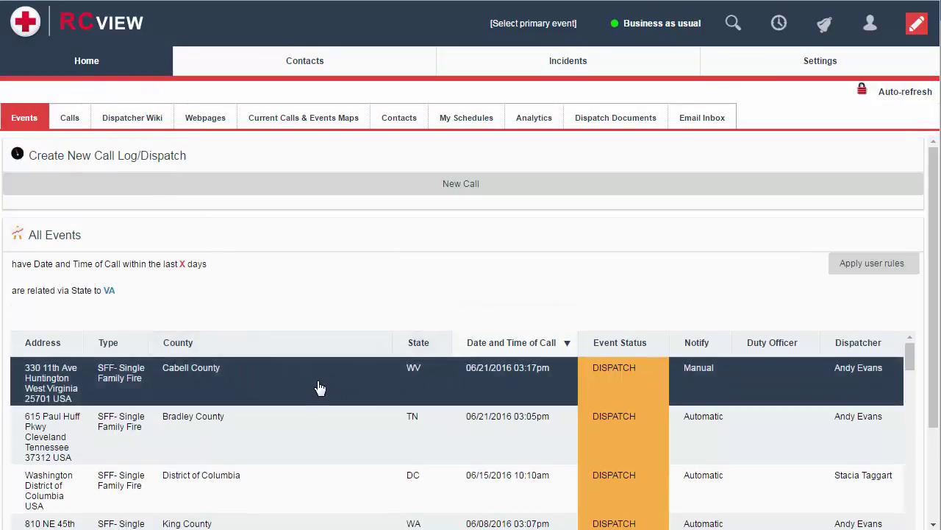